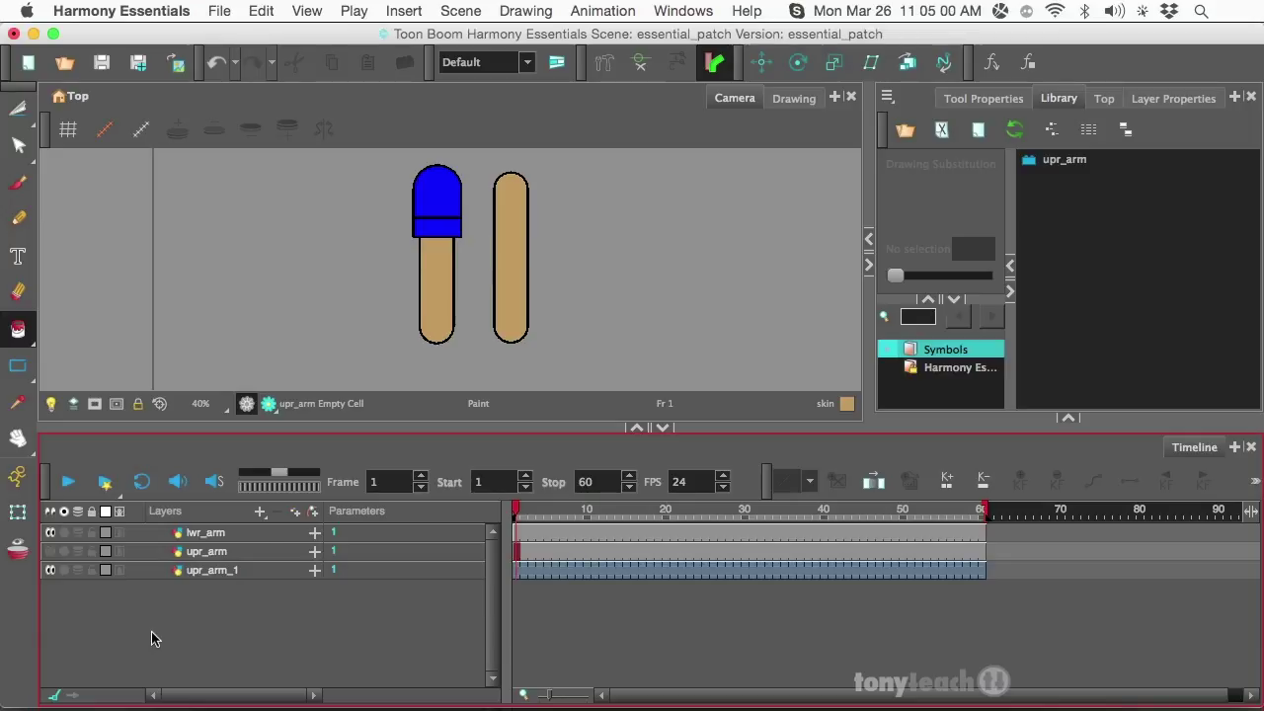
- Make the Camera view active, ready for transforming whole arm drawings
{"action": "left_click", "coordinate": [478, 292]}
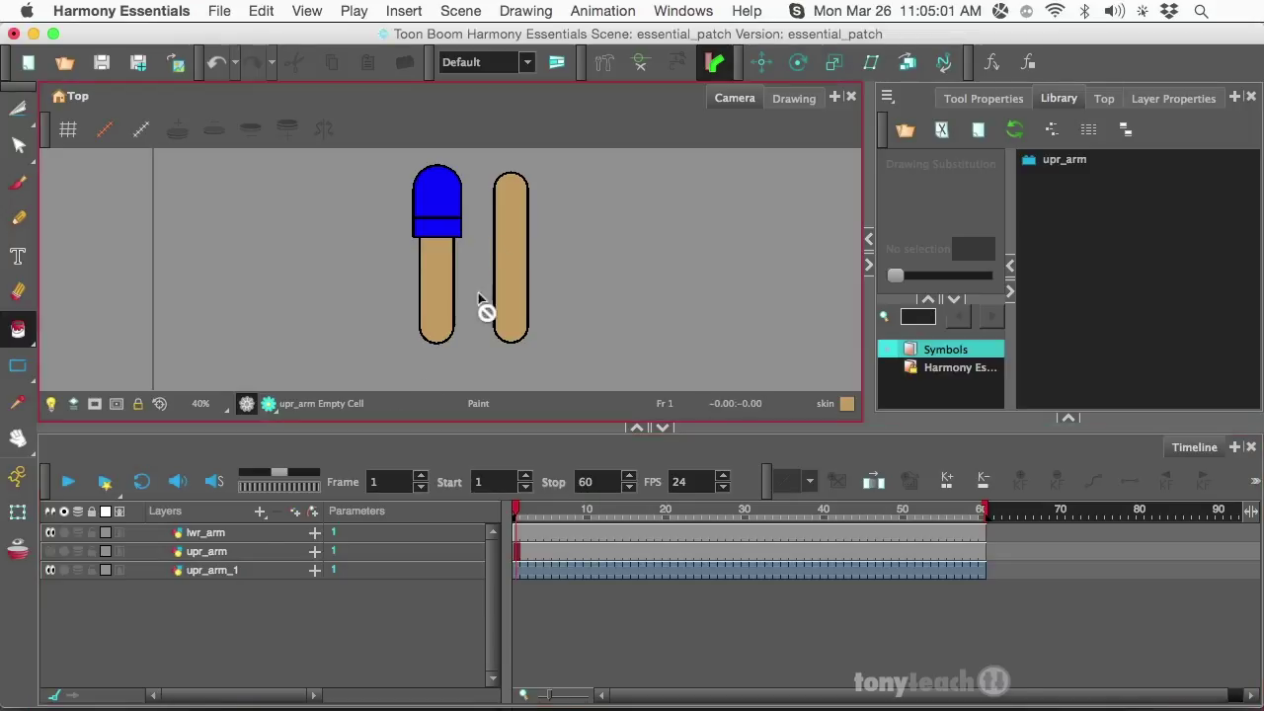
- Rotate lwr_arm up-right and move it to the upper arm's base, then deselect it
{"action": "left_click", "coordinate": [17, 516]}
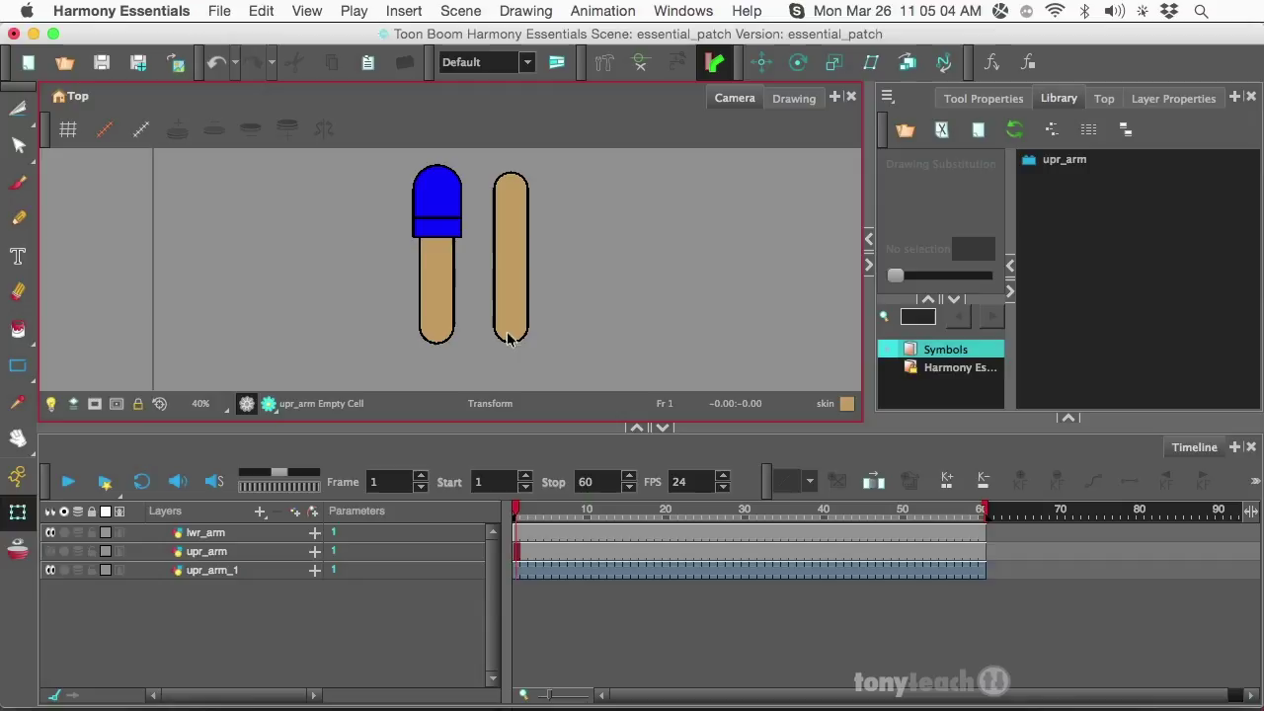
{"action": "left_click", "coordinate": [514, 301]}
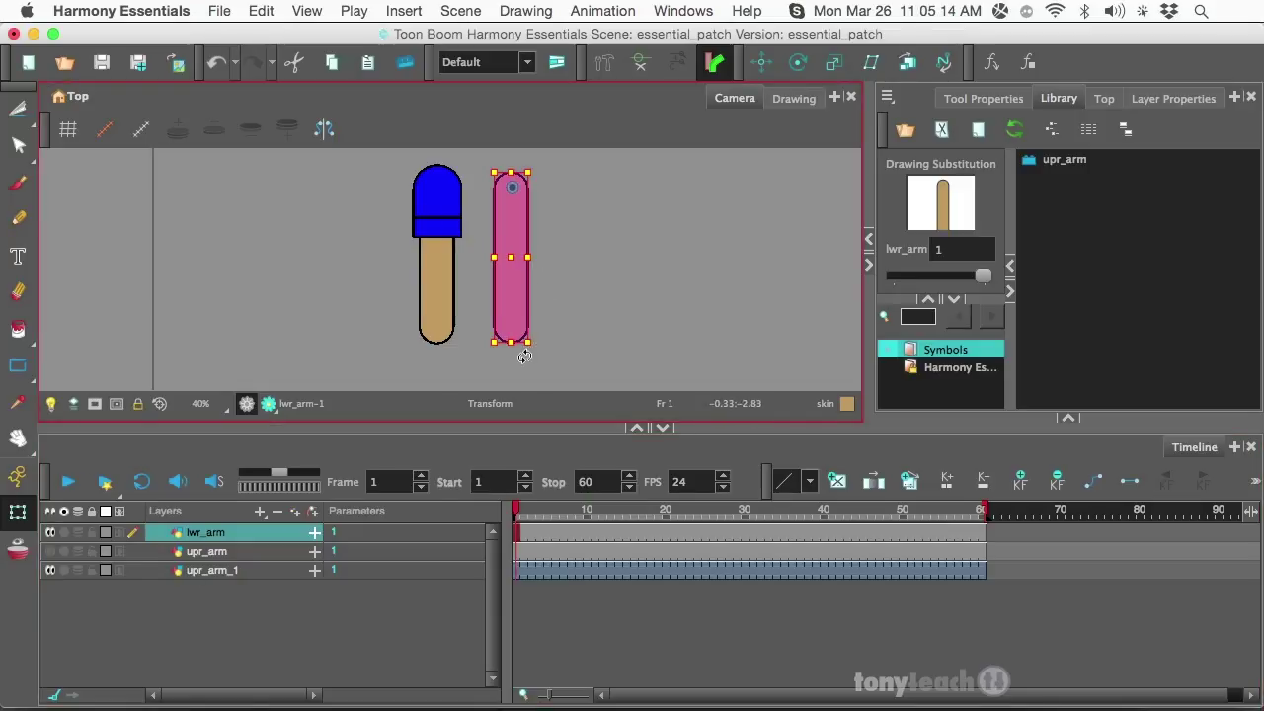
{"action": "mouse_move", "coordinate": [525, 354]}
{"action": "left_mouse_down"}
{"action": "mouse_move", "coordinate": [657, 222]}
{"action": "mouse_move", "coordinate": [629, 143]}
{"action": "left_mouse_up"}
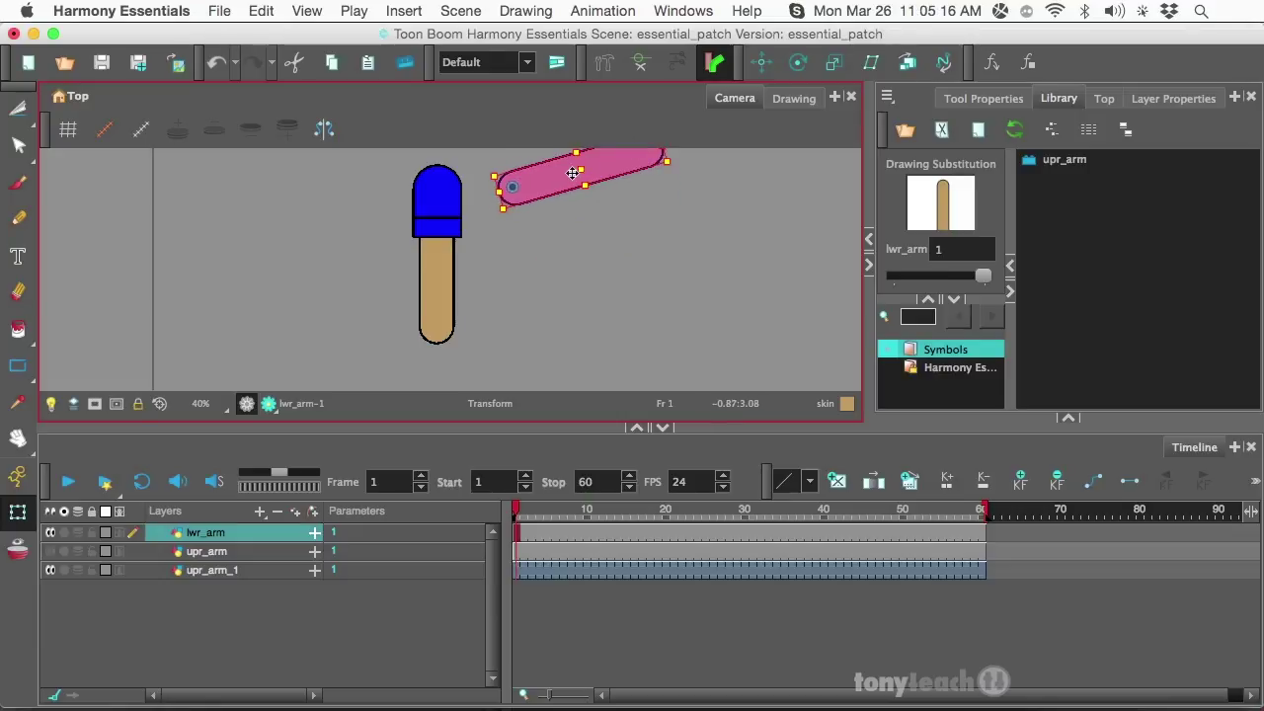
{"action": "mouse_move", "coordinate": [572, 173]}
{"action": "left_mouse_down"}
{"action": "mouse_move", "coordinate": [570, 319]}
{"action": "mouse_move", "coordinate": [603, 299]}
{"action": "mouse_move", "coordinate": [539, 312]}
{"action": "mouse_move", "coordinate": [502, 296]}
{"action": "mouse_move", "coordinate": [425, 325]}
{"action": "left_mouse_up"}
{"action": "scroll", "coordinate": [494, 304], "scroll_direction": "up", "scroll_amount": 3}
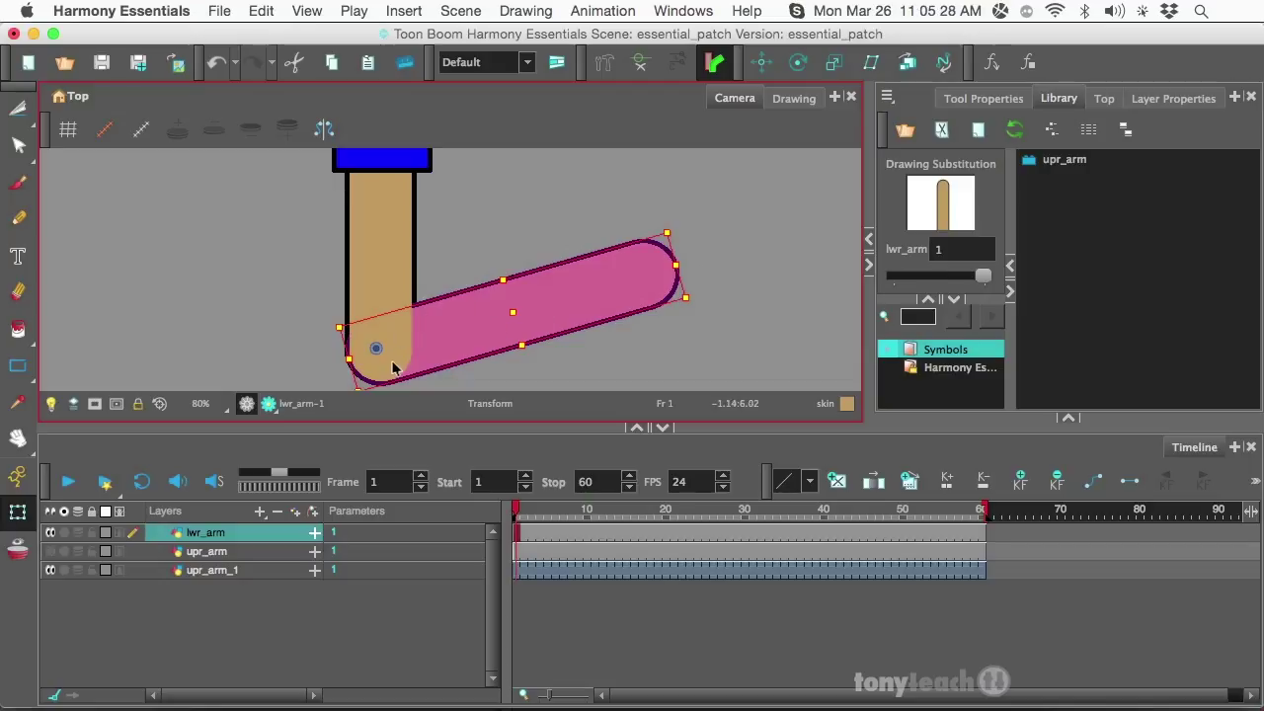
{"action": "mouse_move", "coordinate": [700, 306]}
{"action": "left_mouse_down"}
{"action": "mouse_move", "coordinate": [620, 170]}
{"action": "mouse_move", "coordinate": [656, 351]}
{"action": "mouse_move", "coordinate": [592, 187]}
{"action": "mouse_move", "coordinate": [672, 333]}
{"action": "mouse_move", "coordinate": [522, 387]}
{"action": "mouse_move", "coordinate": [430, 284]}
{"action": "mouse_move", "coordinate": [449, 258]}
{"action": "mouse_move", "coordinate": [424, 302]}
{"action": "mouse_move", "coordinate": [604, 316]}
{"action": "mouse_move", "coordinate": [610, 272]}
{"action": "mouse_move", "coordinate": [632, 284]}
{"action": "left_mouse_up"}
{"action": "scroll", "coordinate": [659, 296], "scroll_direction": "down", "scroll_amount": 3}
{"action": "left_click", "coordinate": [708, 303]}
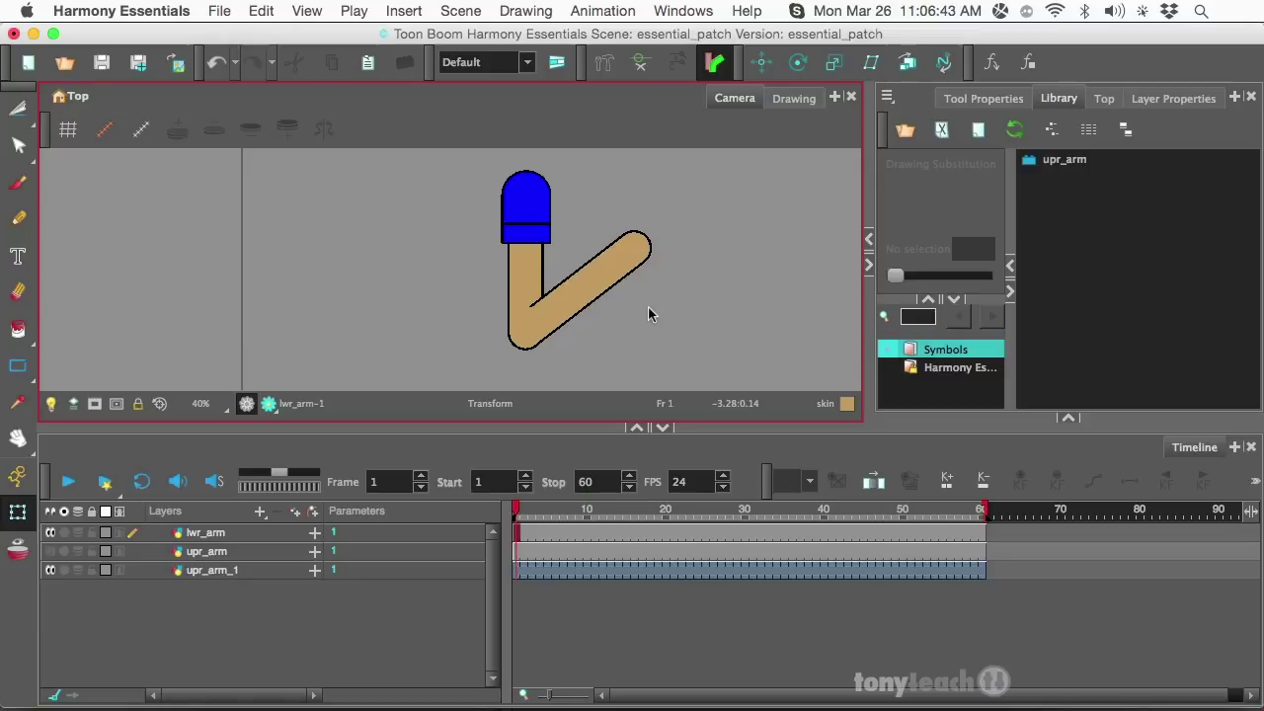
- Hide upr_arm_1, show upr_arm, reset lwr_arm to upright, and select the upper arm
{"action": "left_click", "coordinate": [51, 571]}
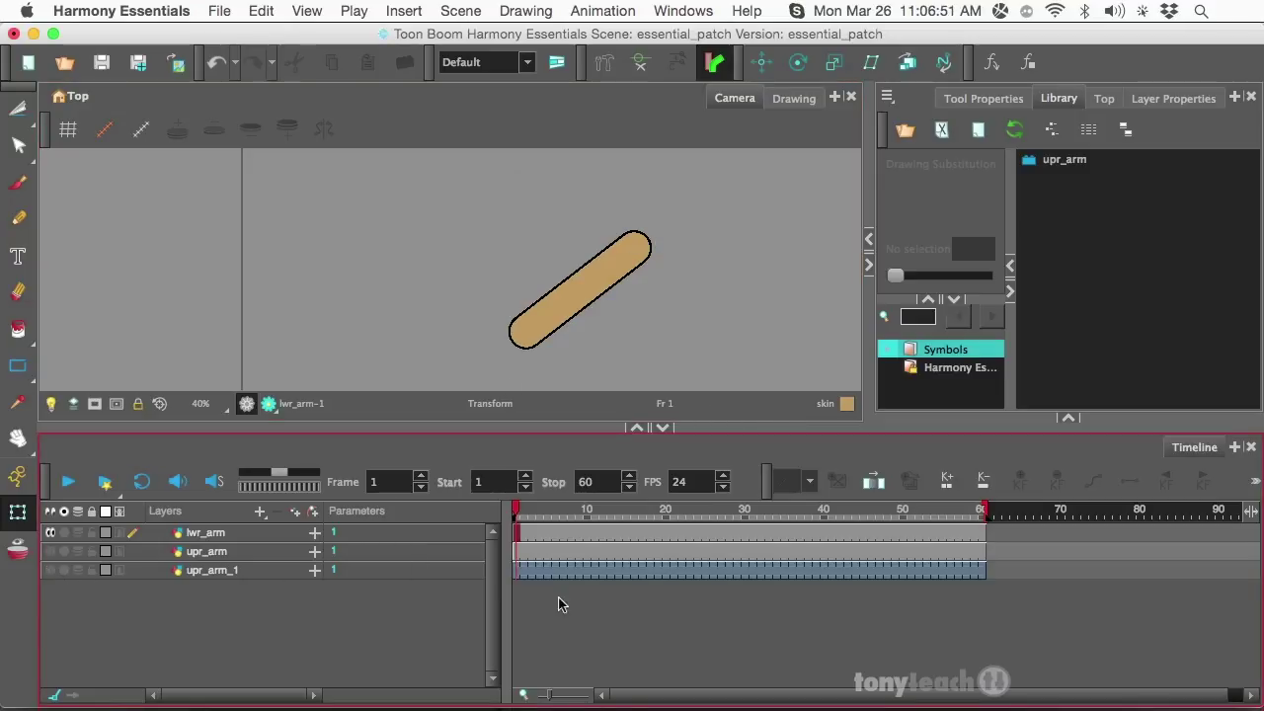
{"action": "left_click", "coordinate": [51, 552]}
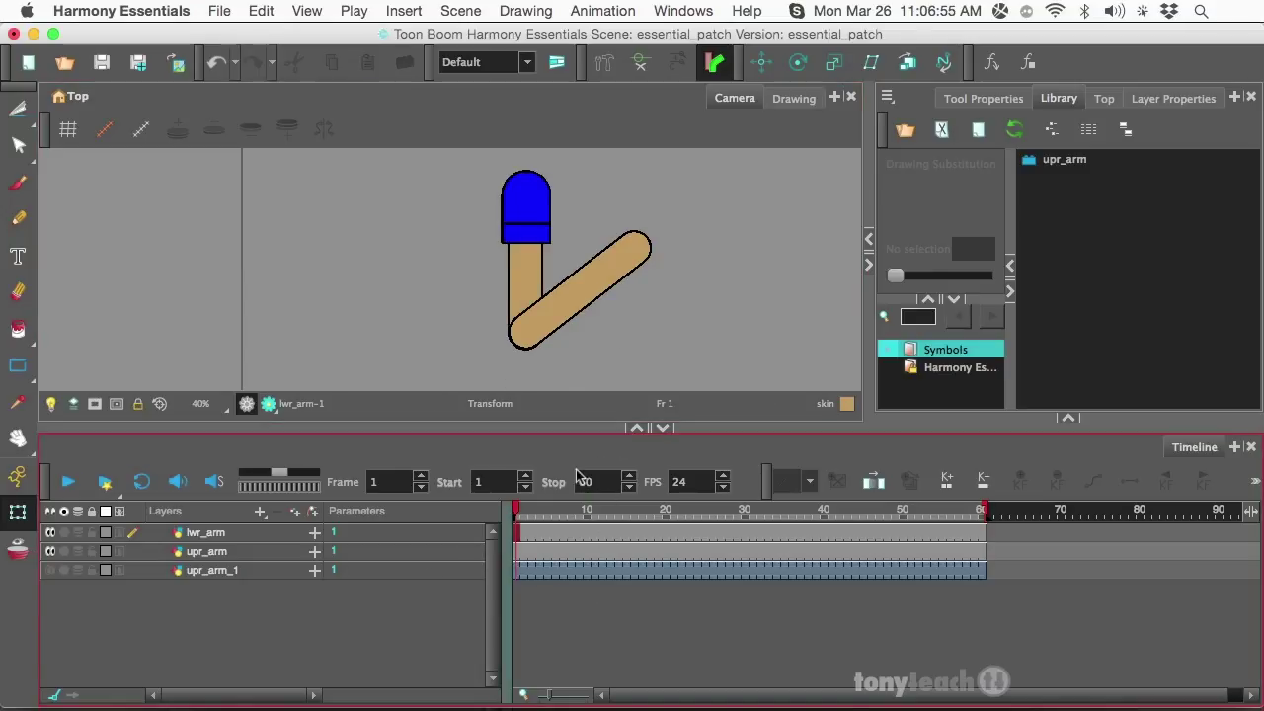
{"action": "left_click", "coordinate": [583, 293]}
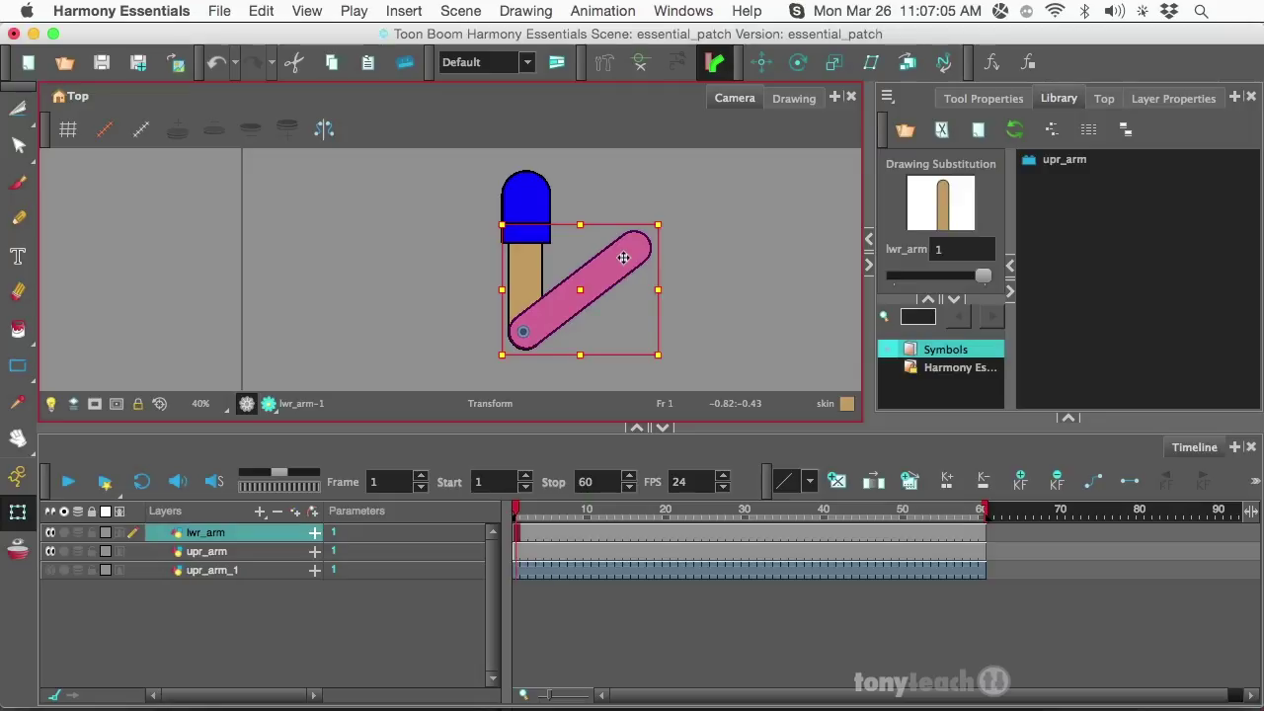
{"action": "key", "text": "r"}
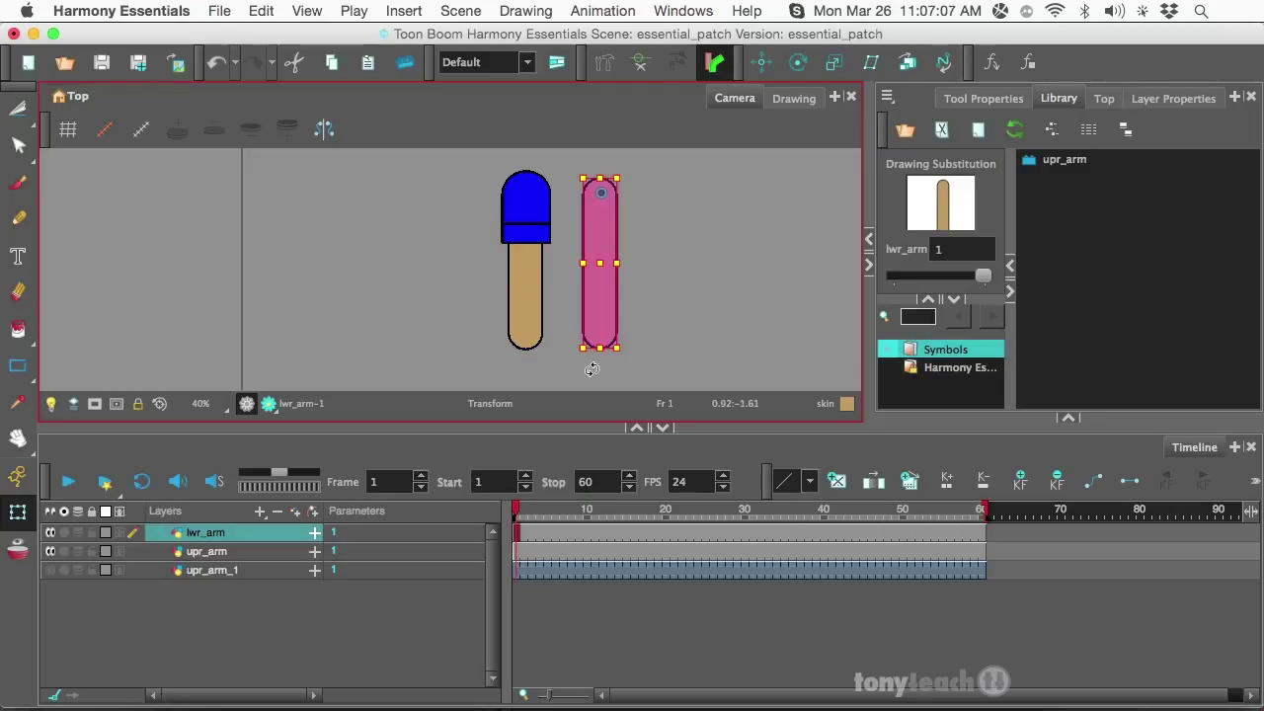
{"action": "left_click", "coordinate": [235, 561]}
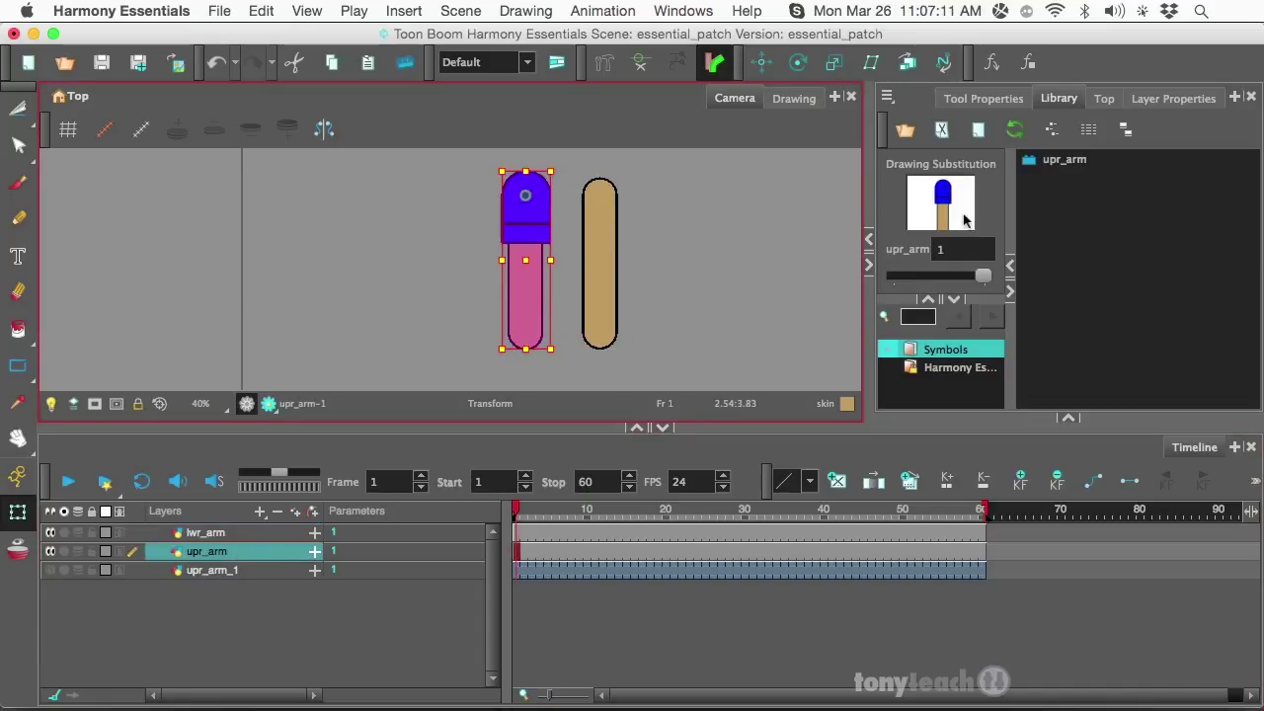
- Drag the upr_arm frame-1 cell into the Library's Symbols folder as a new symbol
{"action": "left_click", "coordinate": [1063, 105]}
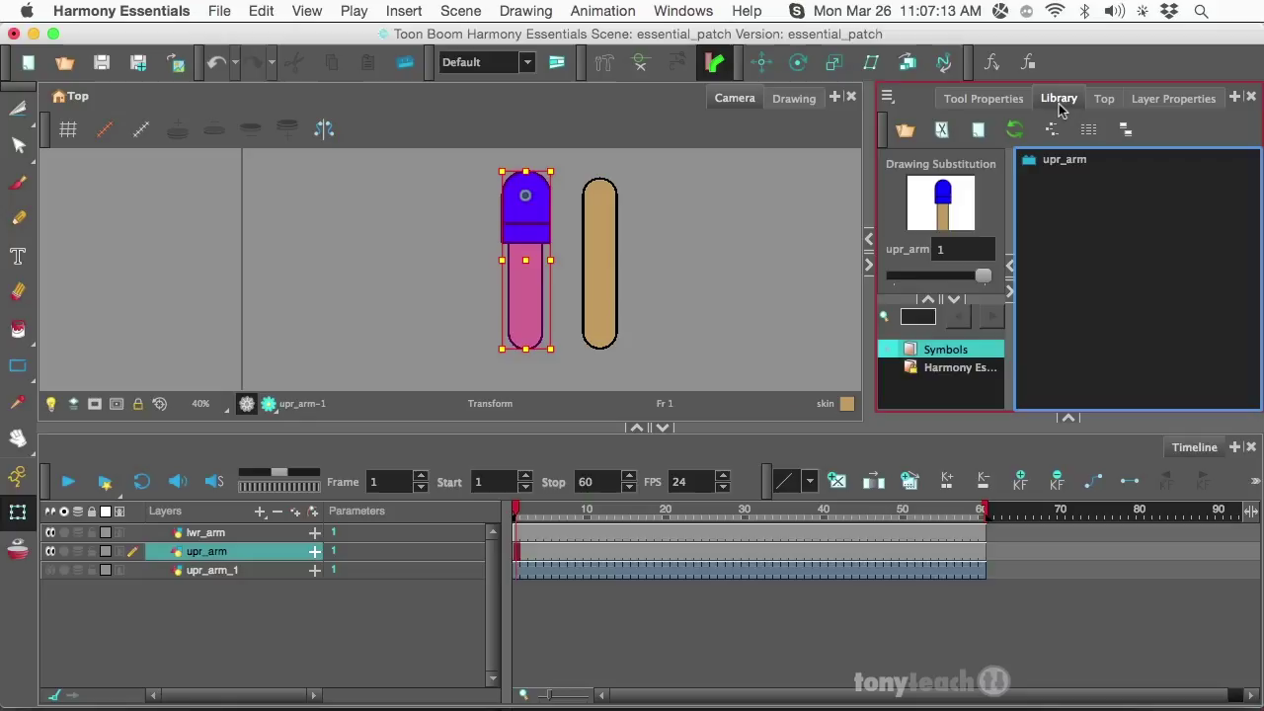
{"action": "left_click", "coordinate": [931, 351]}
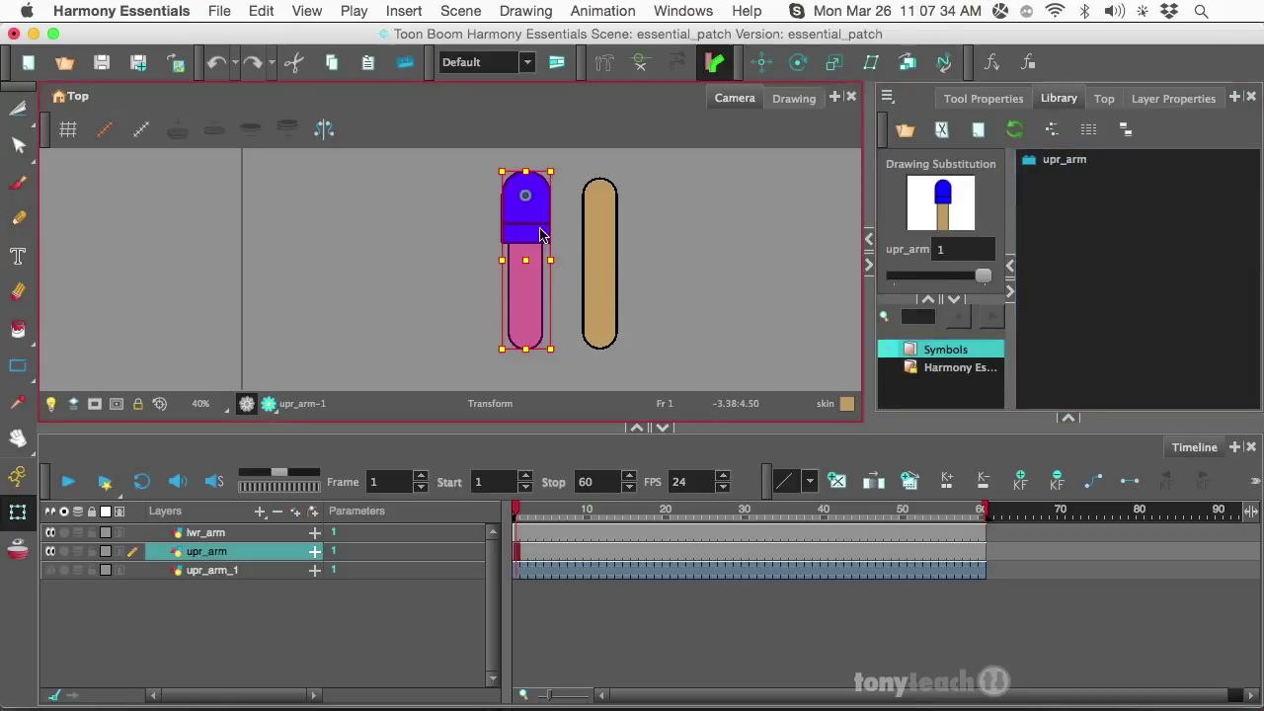
{"action": "left_click", "coordinate": [517, 549]}
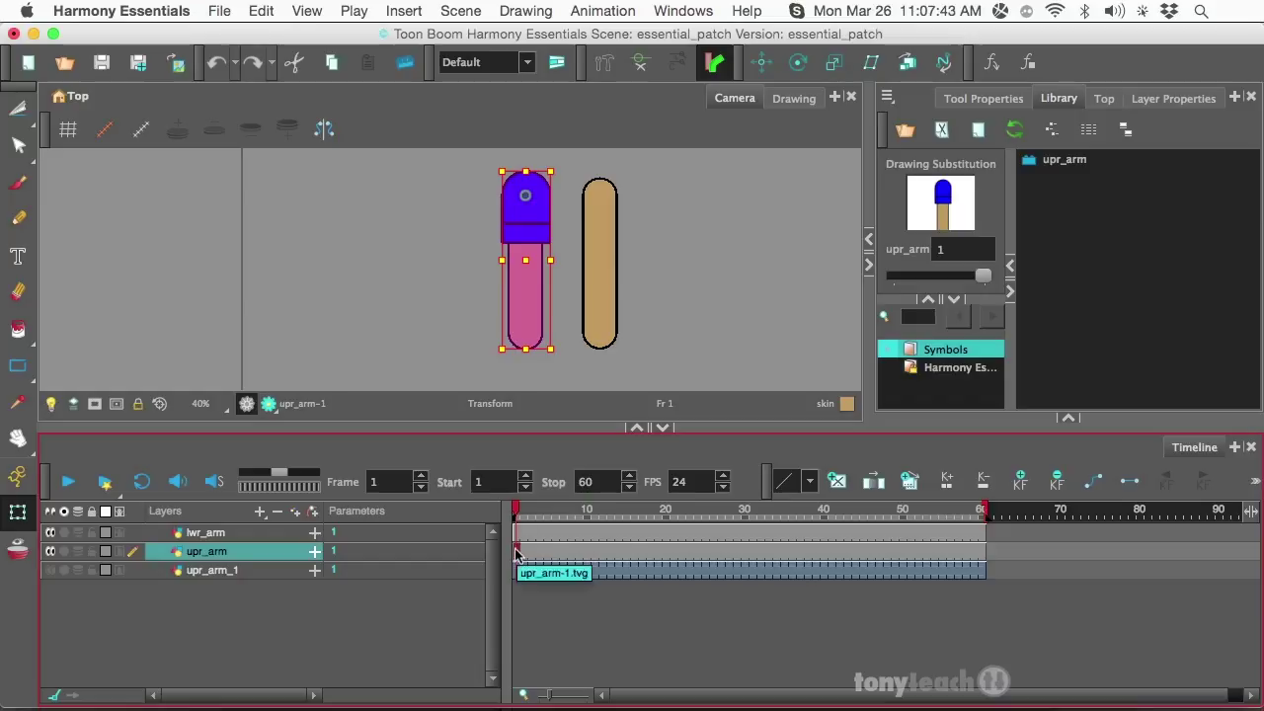
{"action": "left_click", "coordinate": [520, 554]}
{"action": "left_click_drag", "start_coordinate": [523, 556], "coordinate": [1101, 186]}
- Open the new upr_arm (2) symbol with Edit Symbol
{"action": "left_click", "coordinate": [1054, 161]}
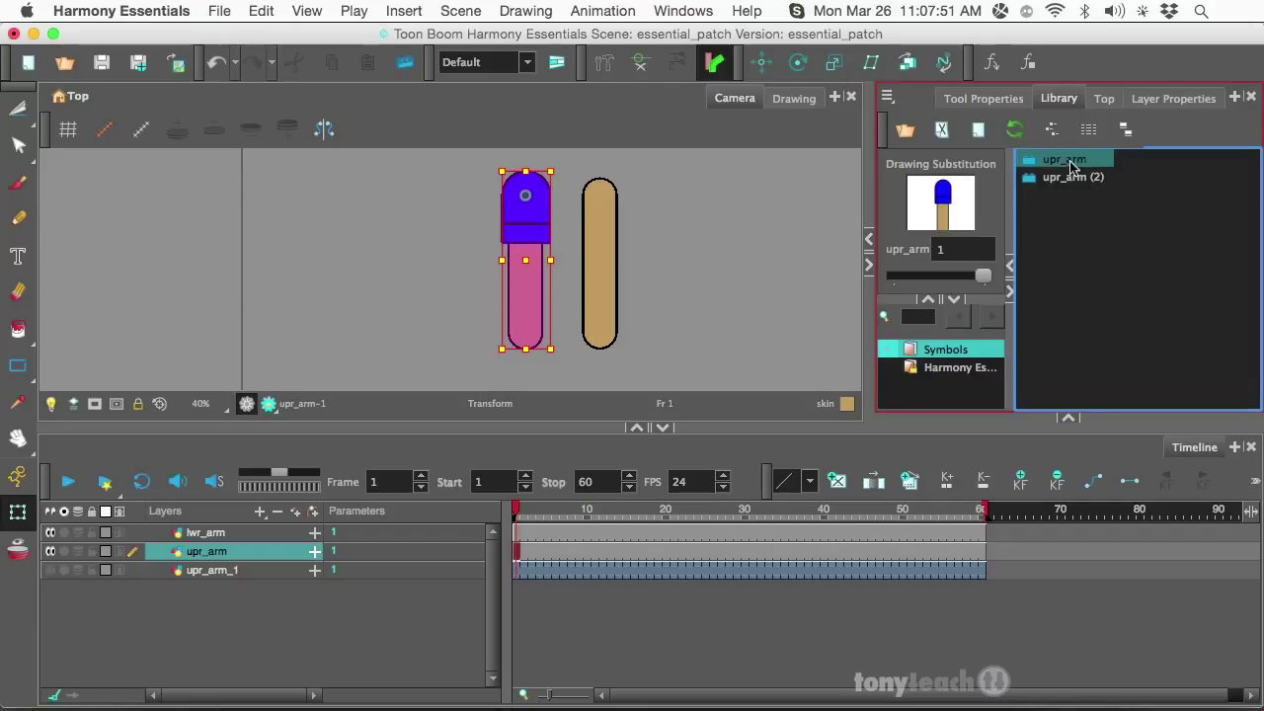
{"action": "left_click", "coordinate": [1093, 178]}
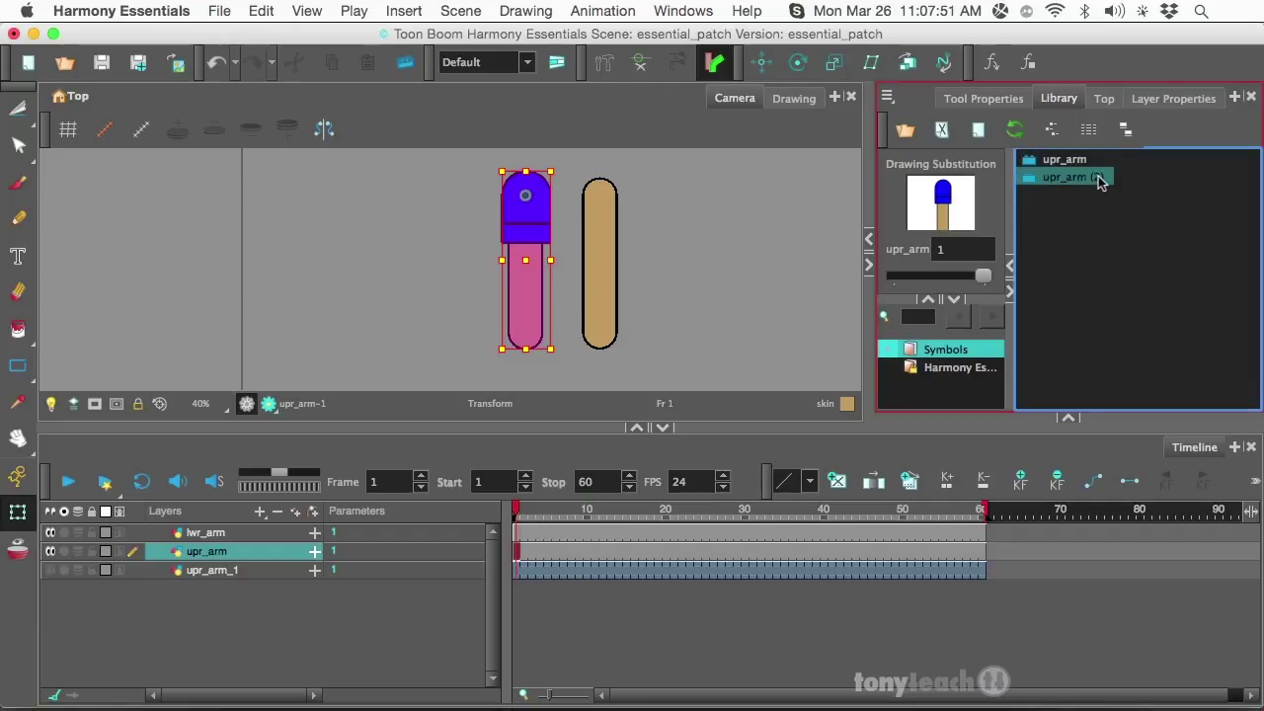
{"action": "right_click", "coordinate": [1030, 185]}
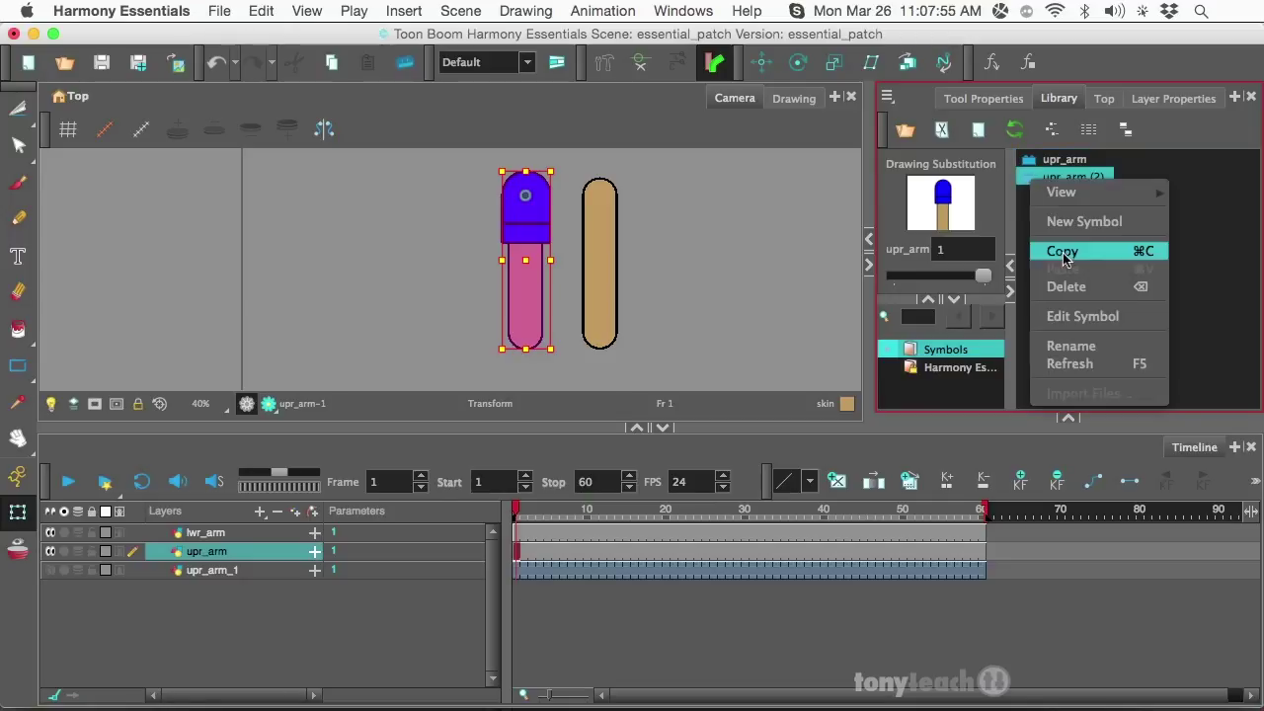
{"action": "left_click", "coordinate": [1052, 318]}
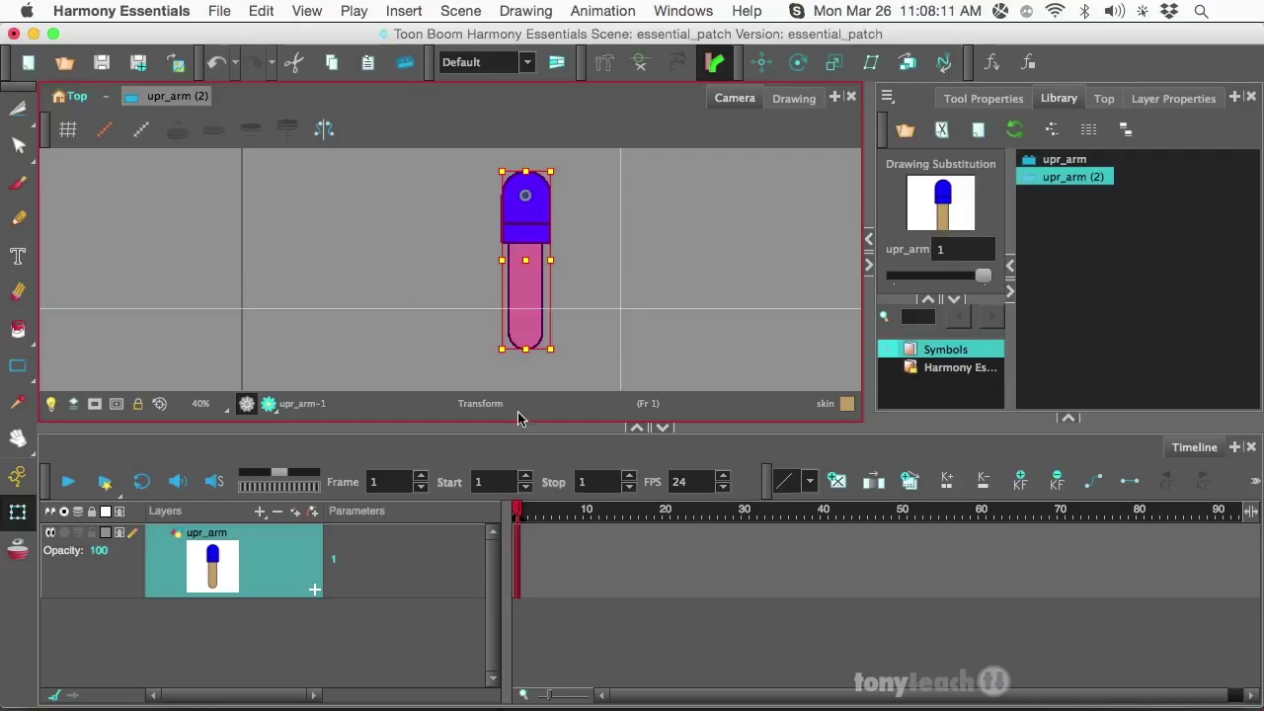
- Switch to the Select tool and try picking the arm's left outline stroke inside upr_arm (2)
{"action": "left_click", "coordinate": [539, 589]}
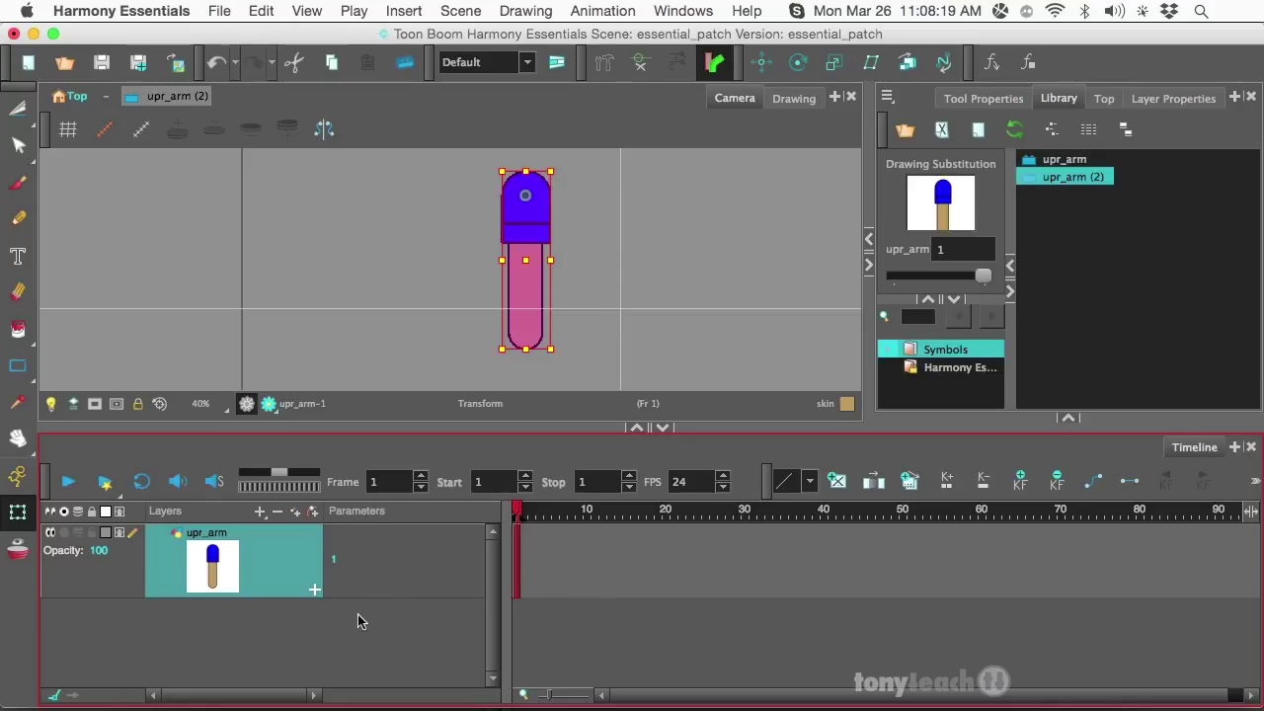
{"action": "scroll", "coordinate": [544, 302], "scroll_direction": "up", "scroll_amount": 4}
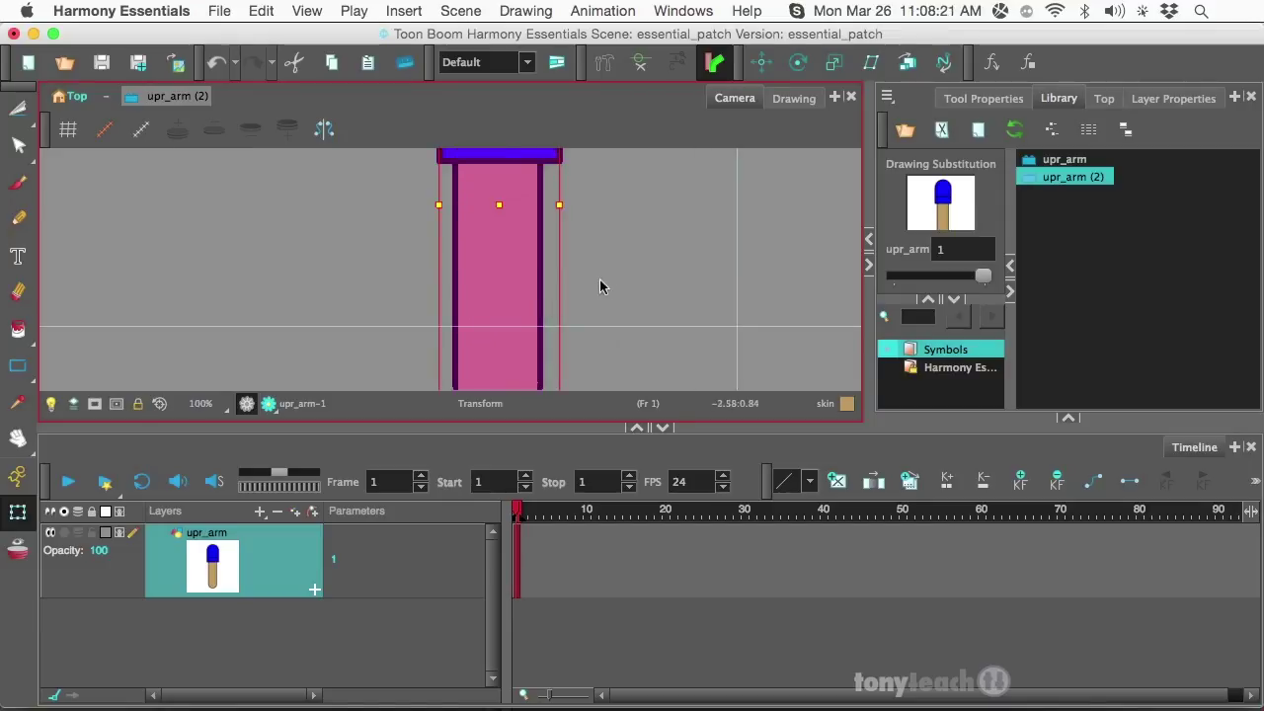
{"action": "left_click", "coordinate": [603, 281]}
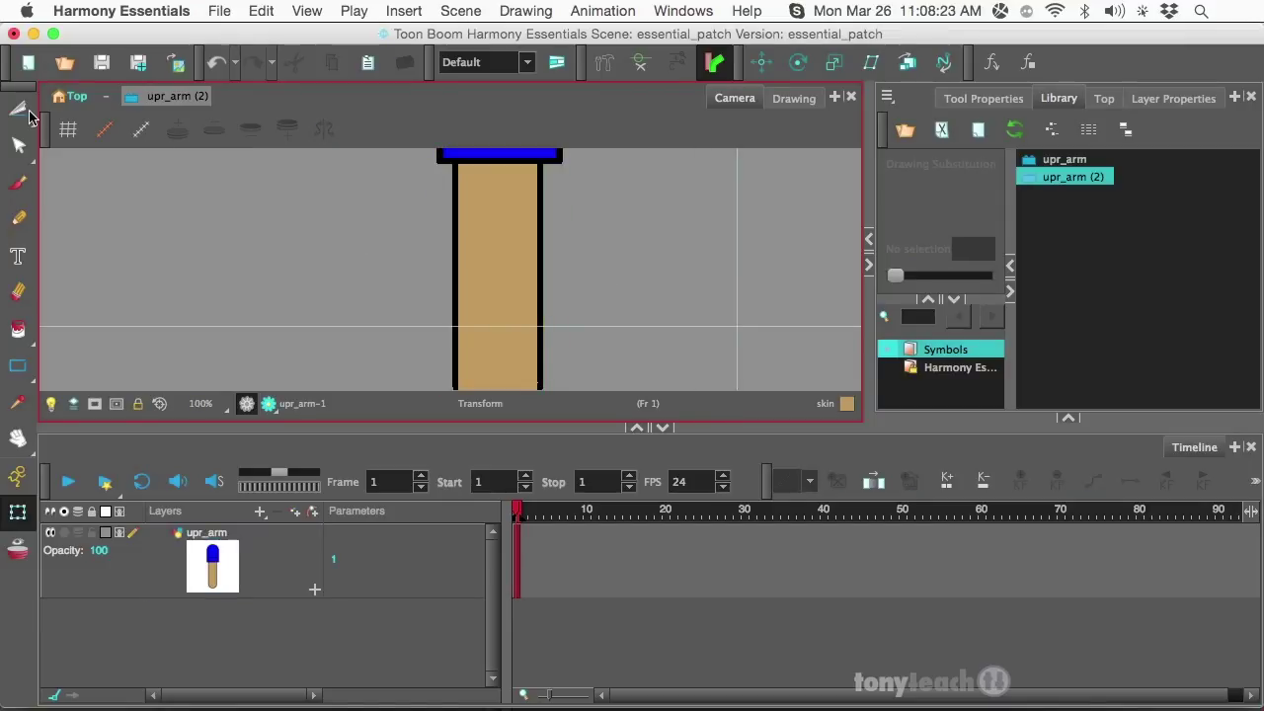
{"action": "left_click_drag", "start_coordinate": [30, 116], "coordinate": [57, 105]}
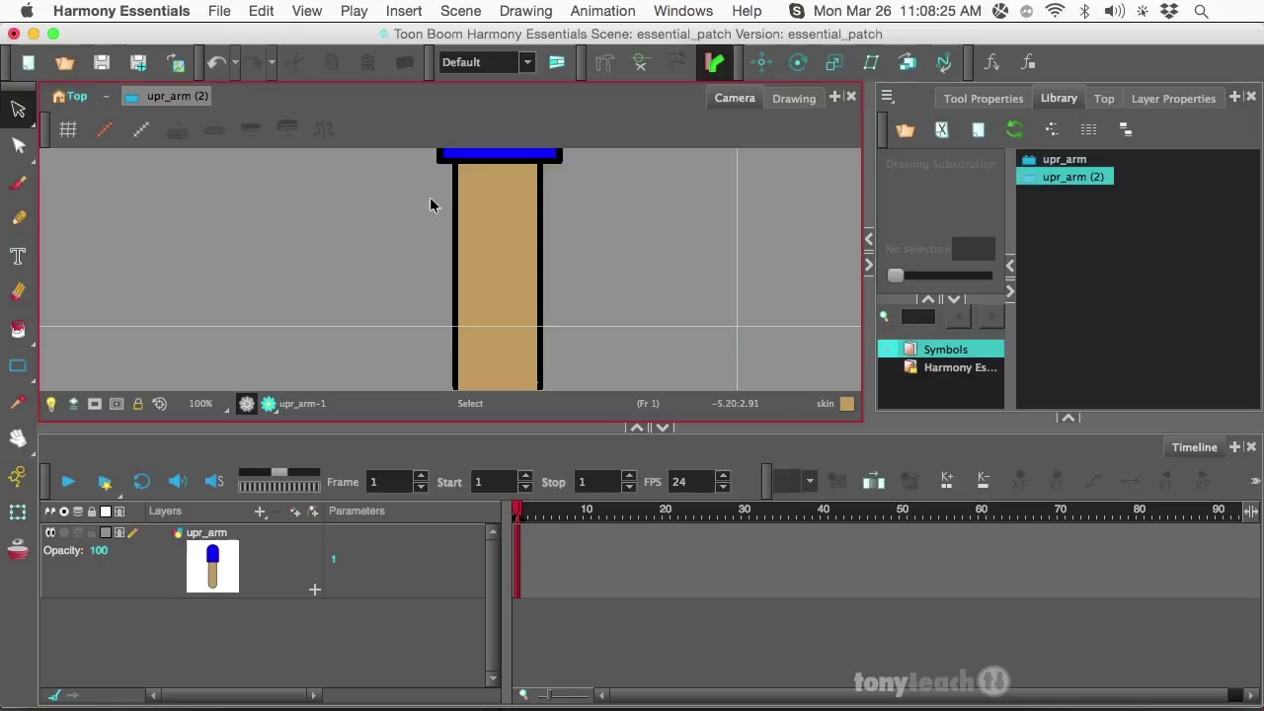
{"action": "left_click", "coordinate": [455, 203]}
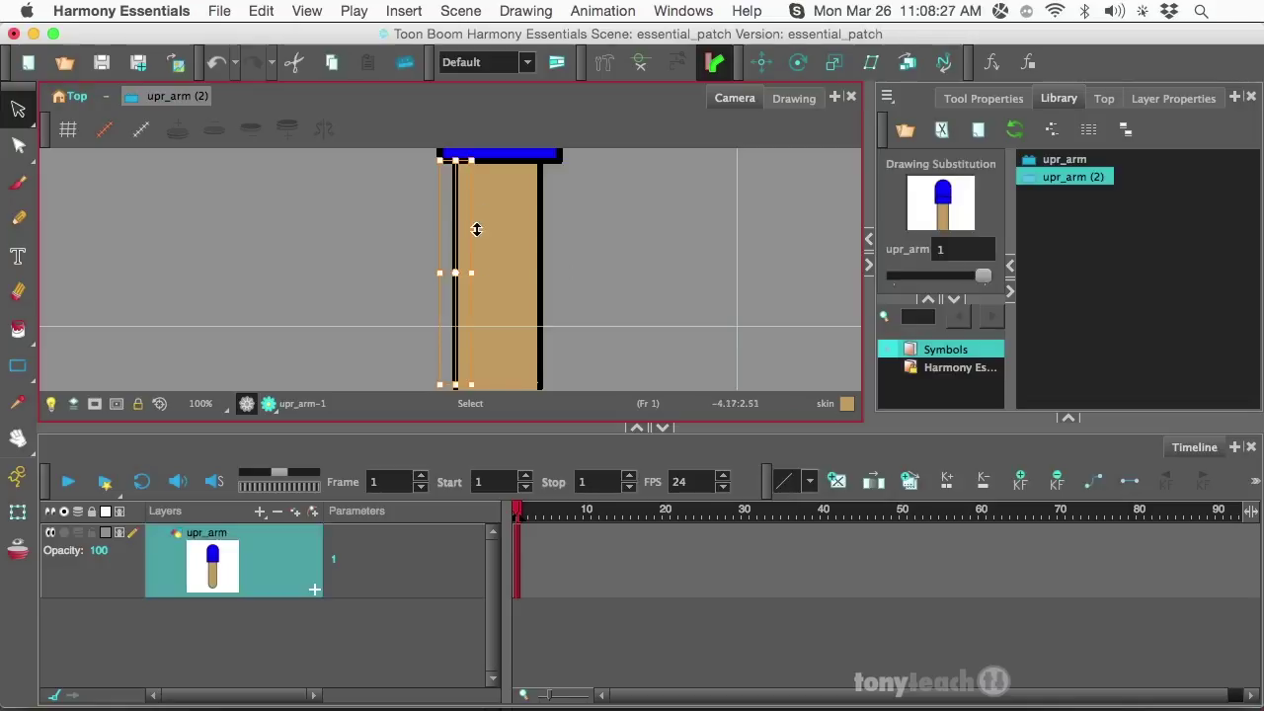
{"action": "scroll", "coordinate": [443, 271], "scroll_direction": "up", "scroll_amount": 5}
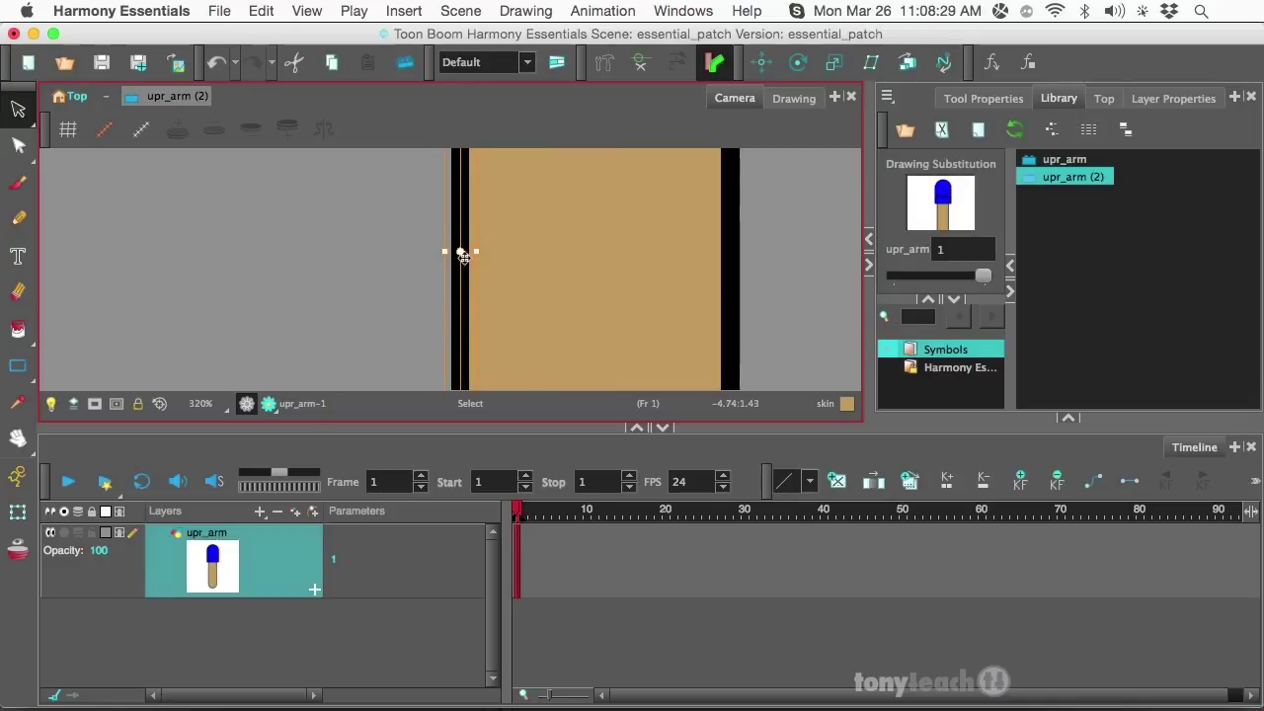
{"action": "scroll", "coordinate": [451, 254], "scroll_direction": "down", "scroll_amount": 5}
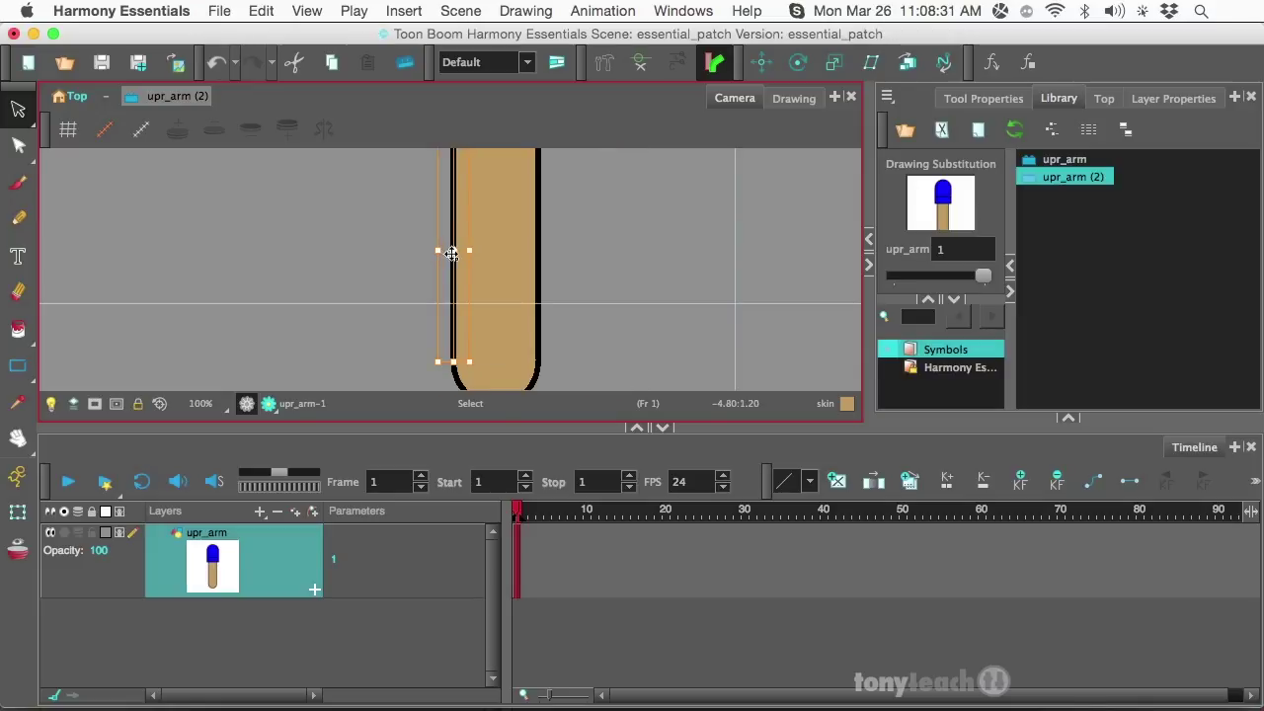
{"action": "scroll", "coordinate": [451, 254], "scroll_direction": "down", "scroll_amount": 2}
{"action": "left_click", "coordinate": [555, 220]}
{"action": "scroll", "coordinate": [553, 220], "scroll_direction": "down", "scroll_amount": 2}
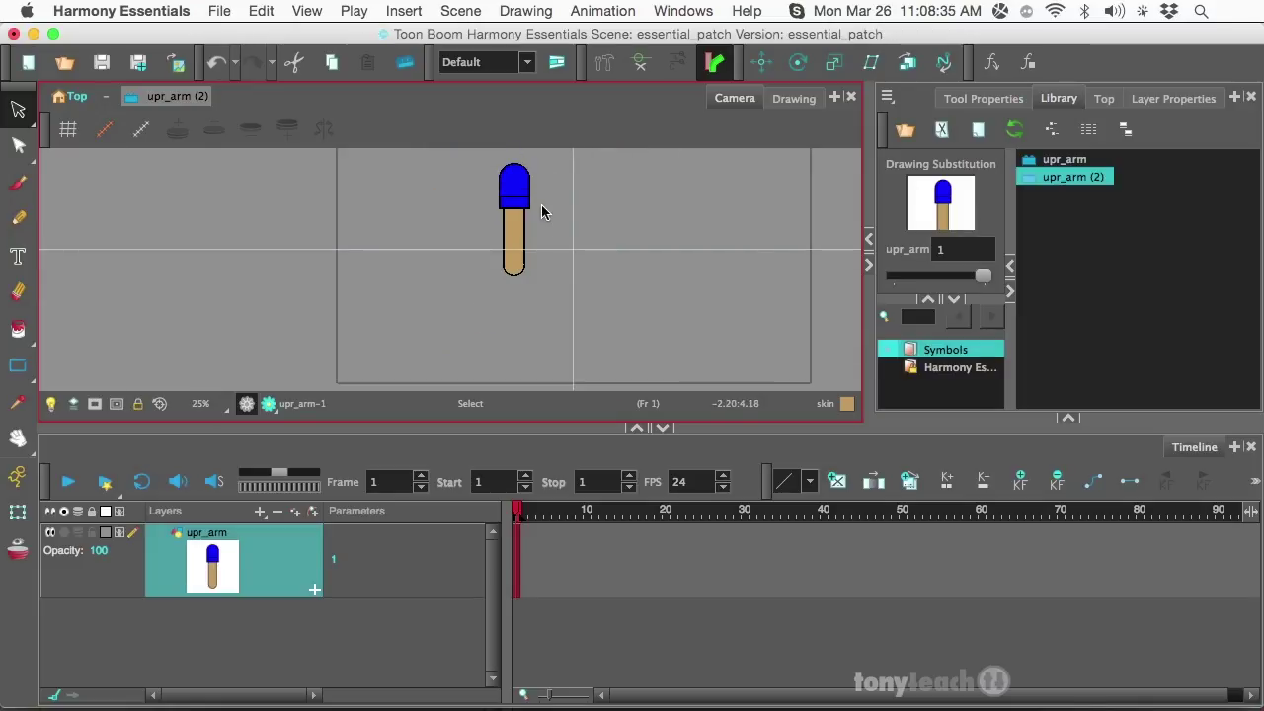
- Select the whole arm drawing and apply Convert > Pencil Lines to Brush Strokes, then deselect
{"action": "left_click_drag", "start_coordinate": [554, 227], "coordinate": [398, 314]}
{"action": "left_click", "coordinate": [556, 185]}
{"action": "left_click_drag", "start_coordinate": [548, 160], "coordinate": [431, 301]}
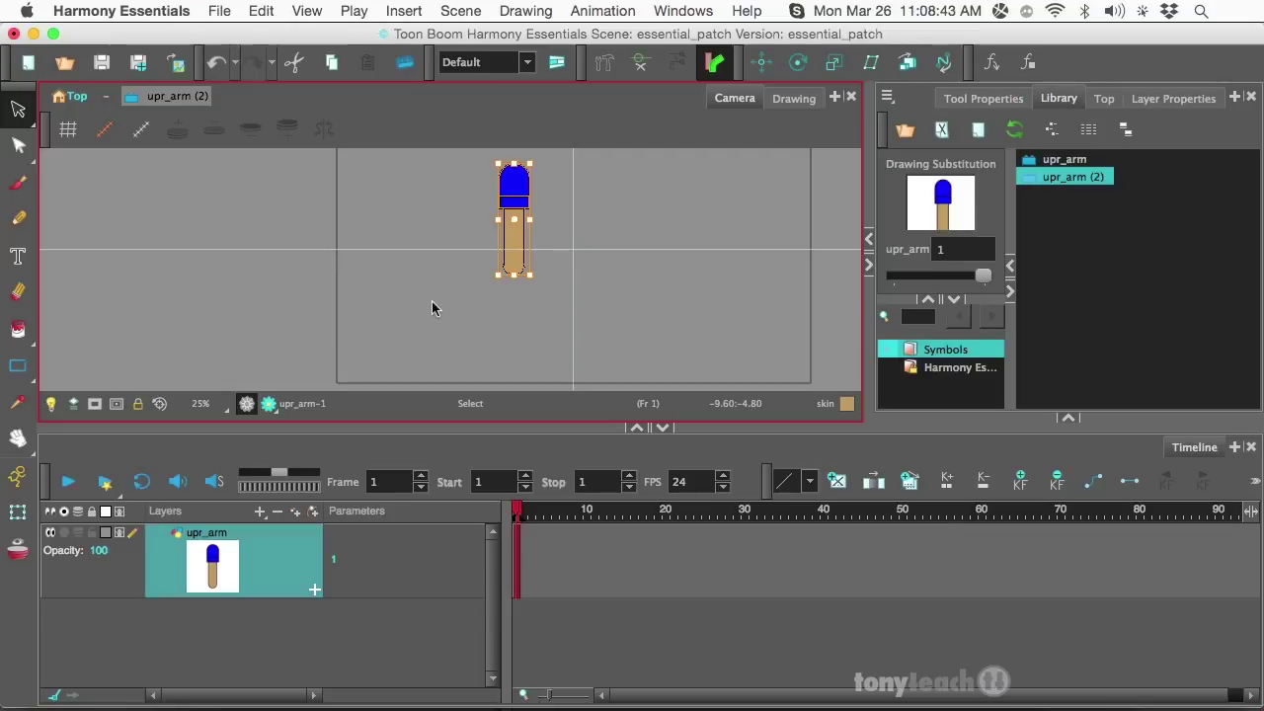
{"action": "left_click", "coordinate": [526, 9]}
{"action": "mouse_move", "coordinate": [523, 65]}
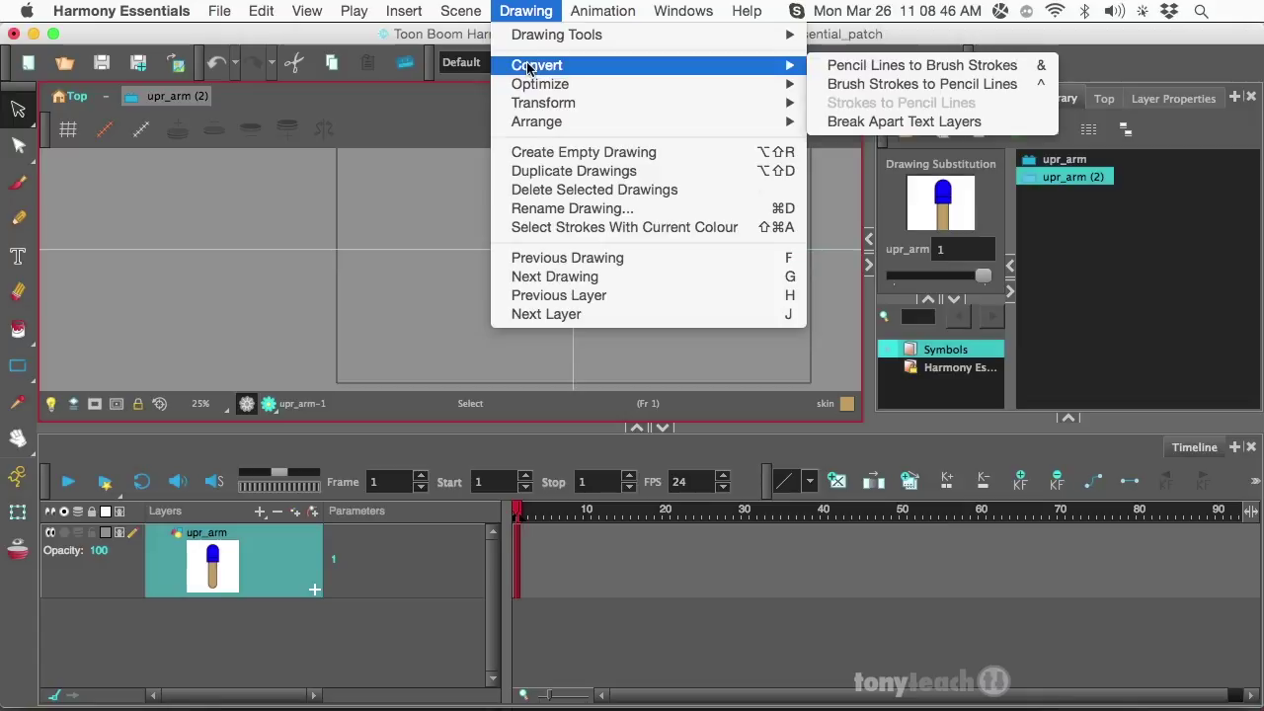
{"action": "left_click", "coordinate": [887, 69]}
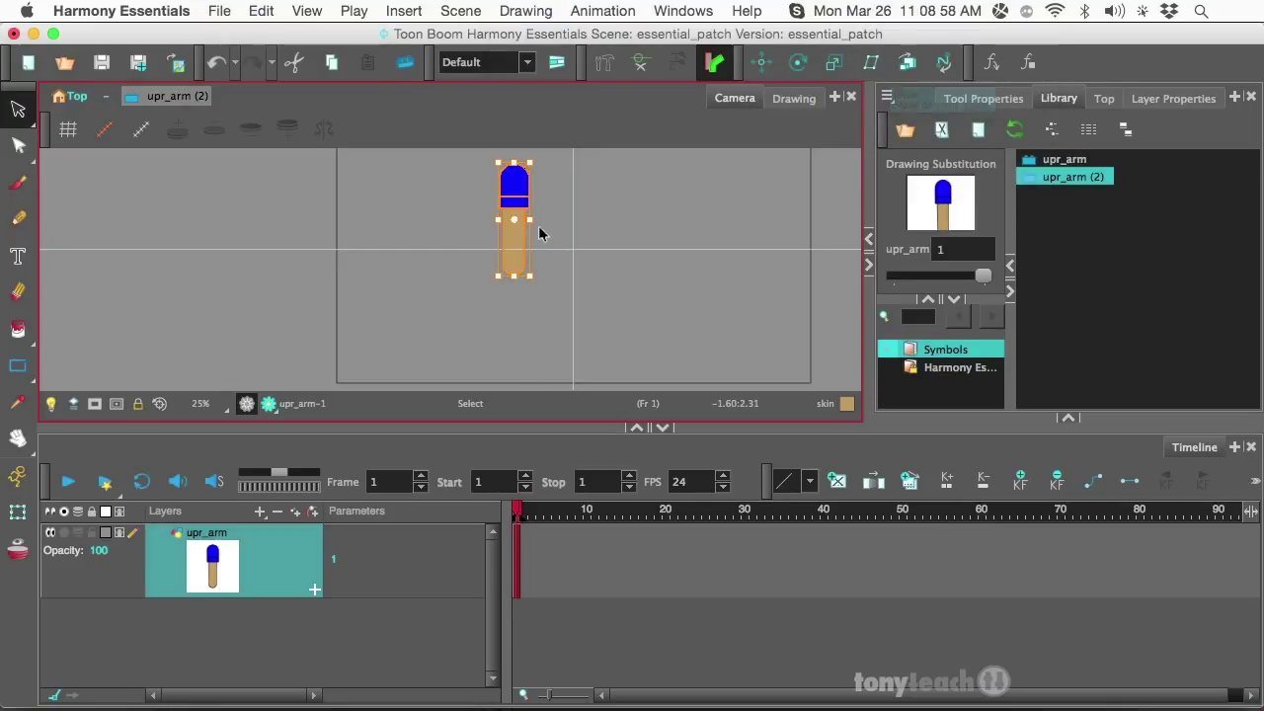
{"action": "left_click", "coordinate": [540, 234]}
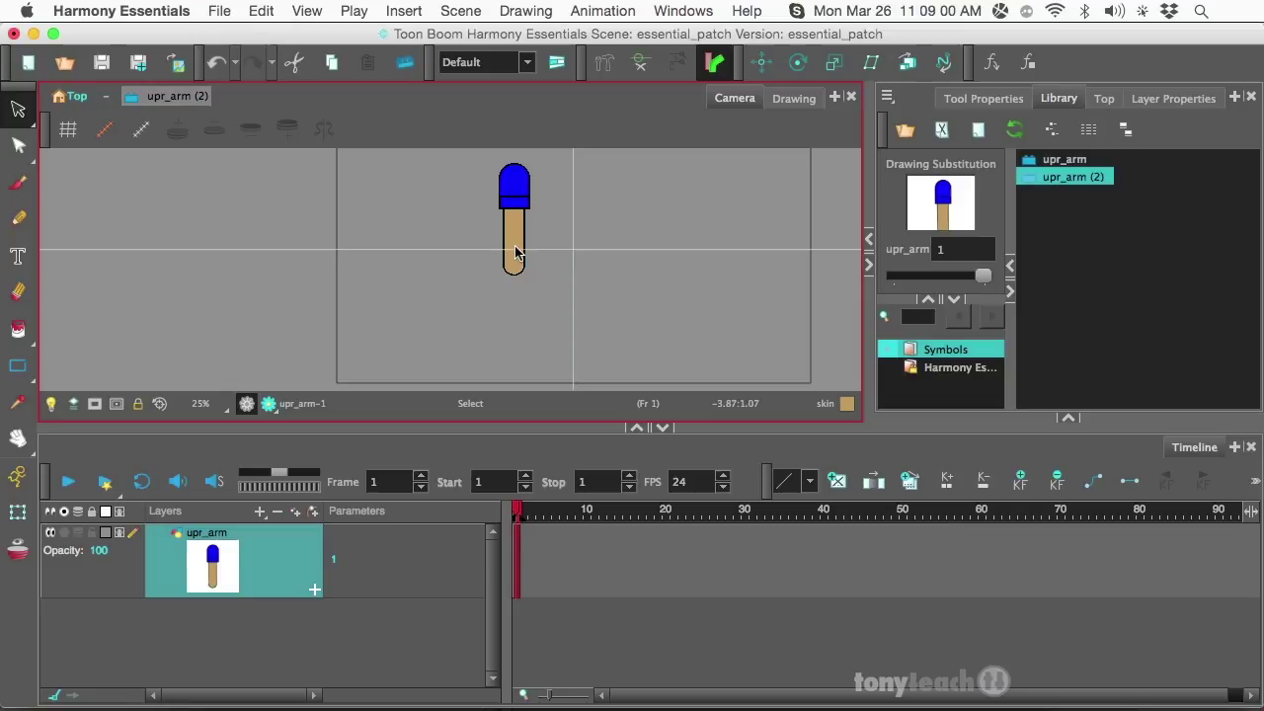
- Select the whole arm drawing and apply Drawing > Optimize > Smooth to its strokes
{"action": "scroll", "coordinate": [514, 242], "scroll_direction": "up", "scroll_amount": 4}
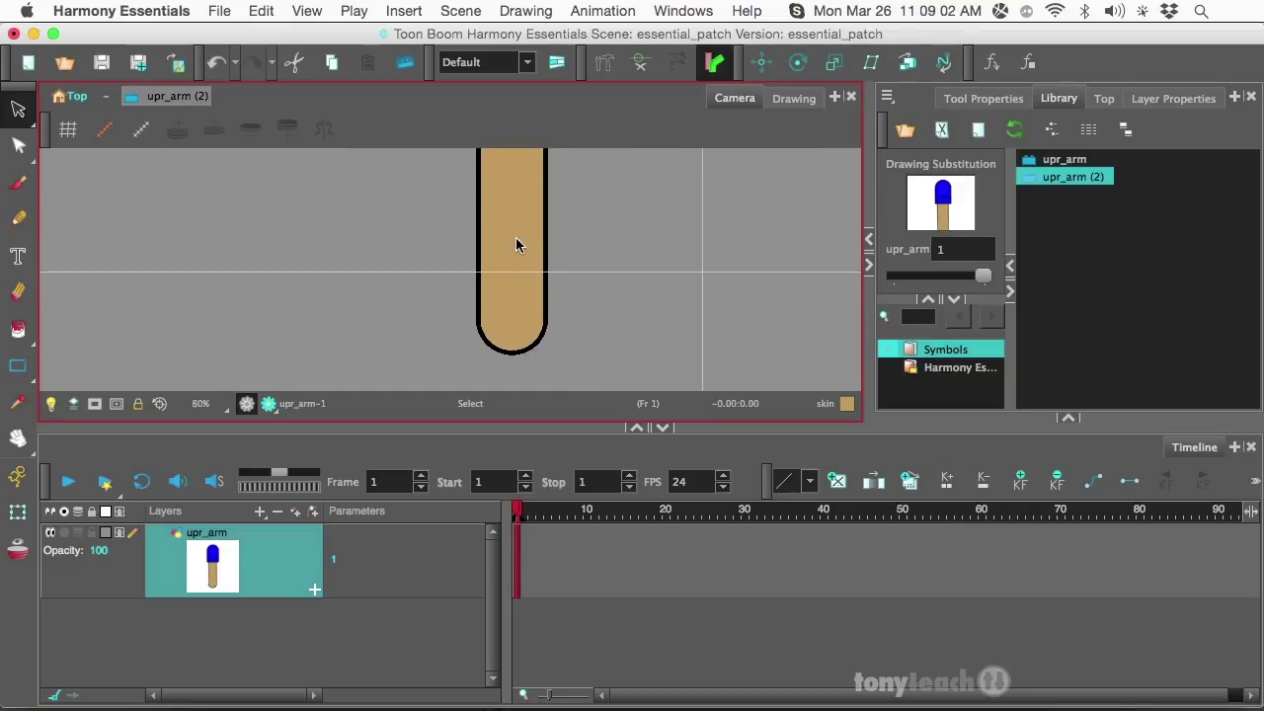
{"action": "left_click", "coordinate": [501, 219]}
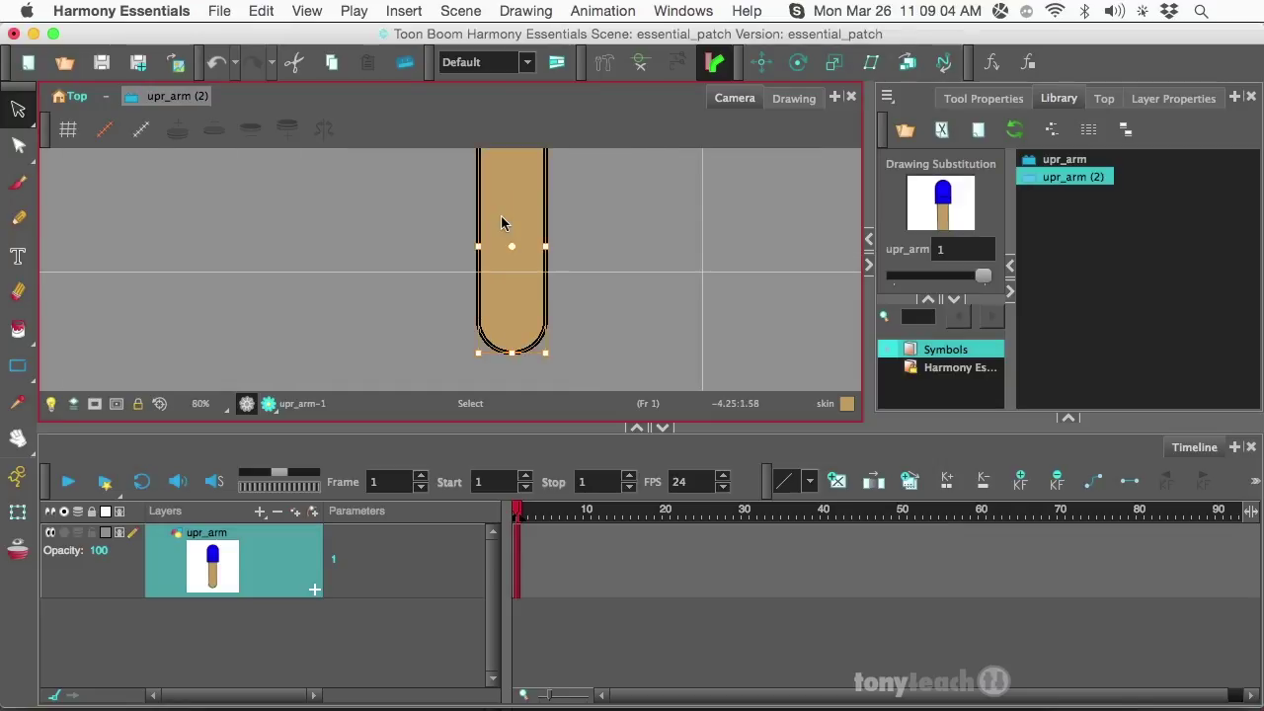
{"action": "scroll", "coordinate": [500, 222], "scroll_direction": "down", "scroll_amount": 4}
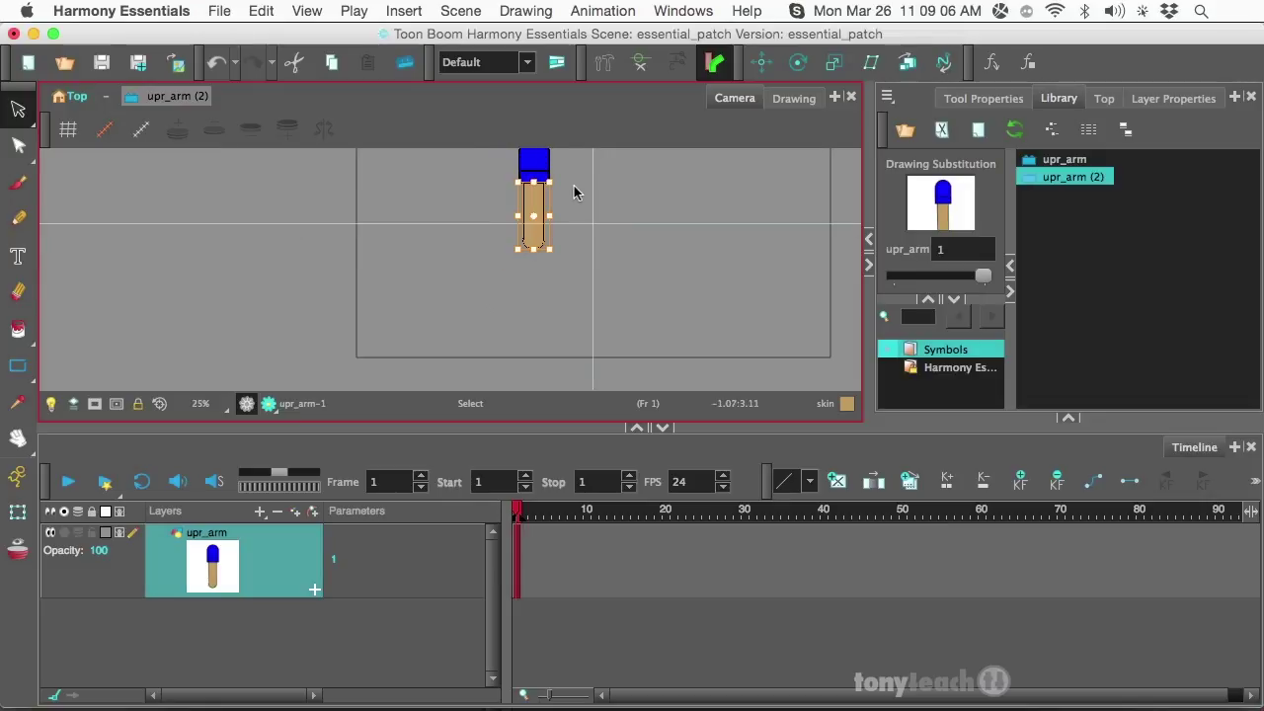
{"action": "left_click_drag", "start_coordinate": [576, 184], "coordinate": [563, 234]}
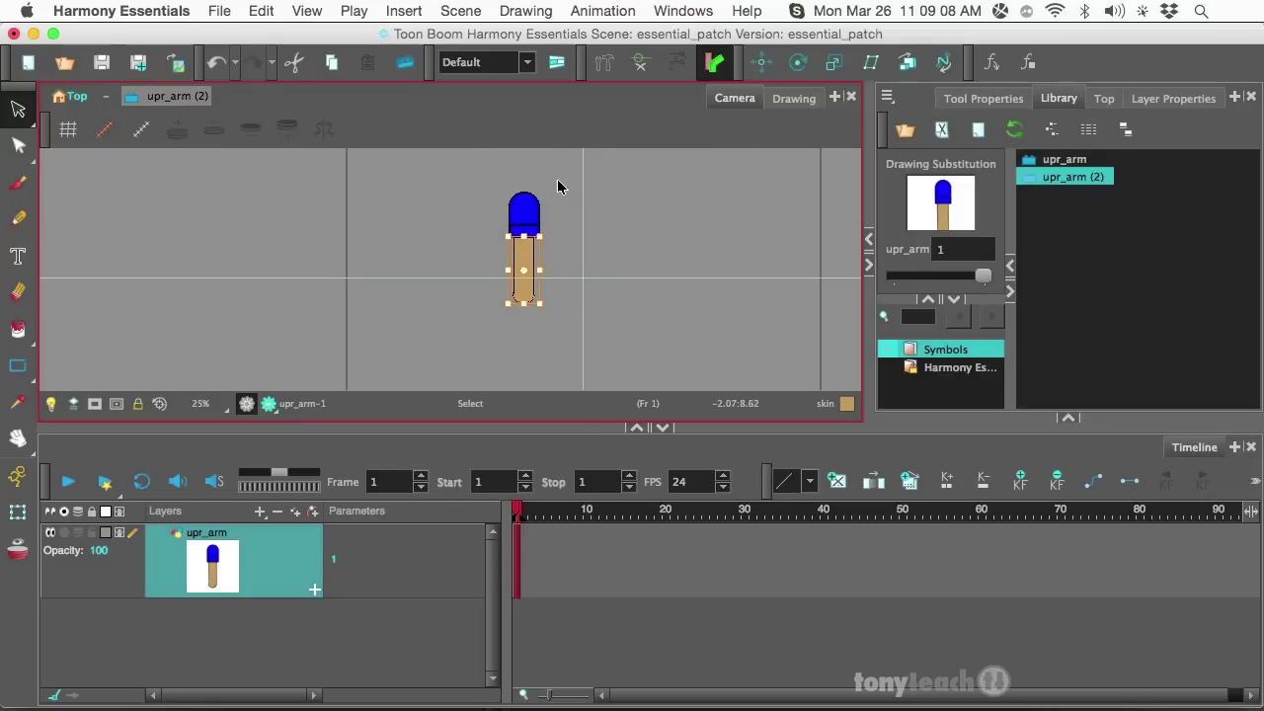
{"action": "left_click_drag", "start_coordinate": [561, 180], "coordinate": [452, 324]}
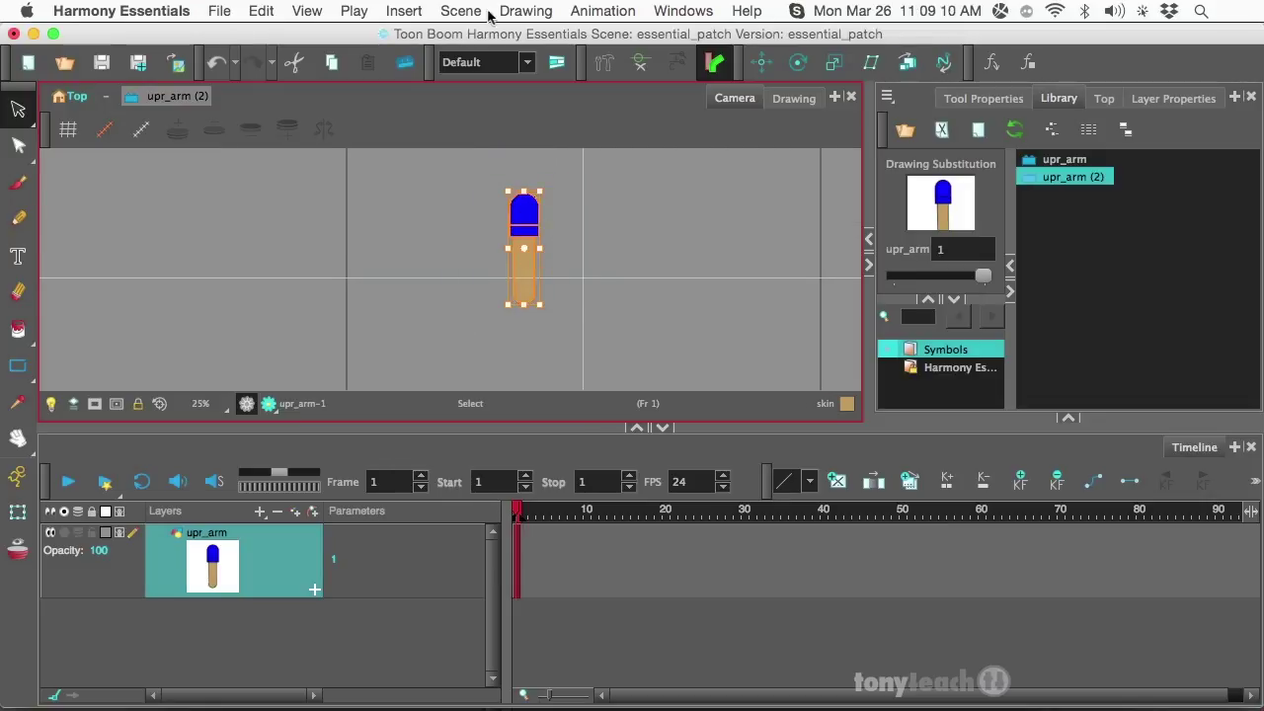
{"action": "left_click", "coordinate": [458, 10]}
{"action": "mouse_move", "coordinate": [526, 11]}
{"action": "mouse_move", "coordinate": [780, 84]}
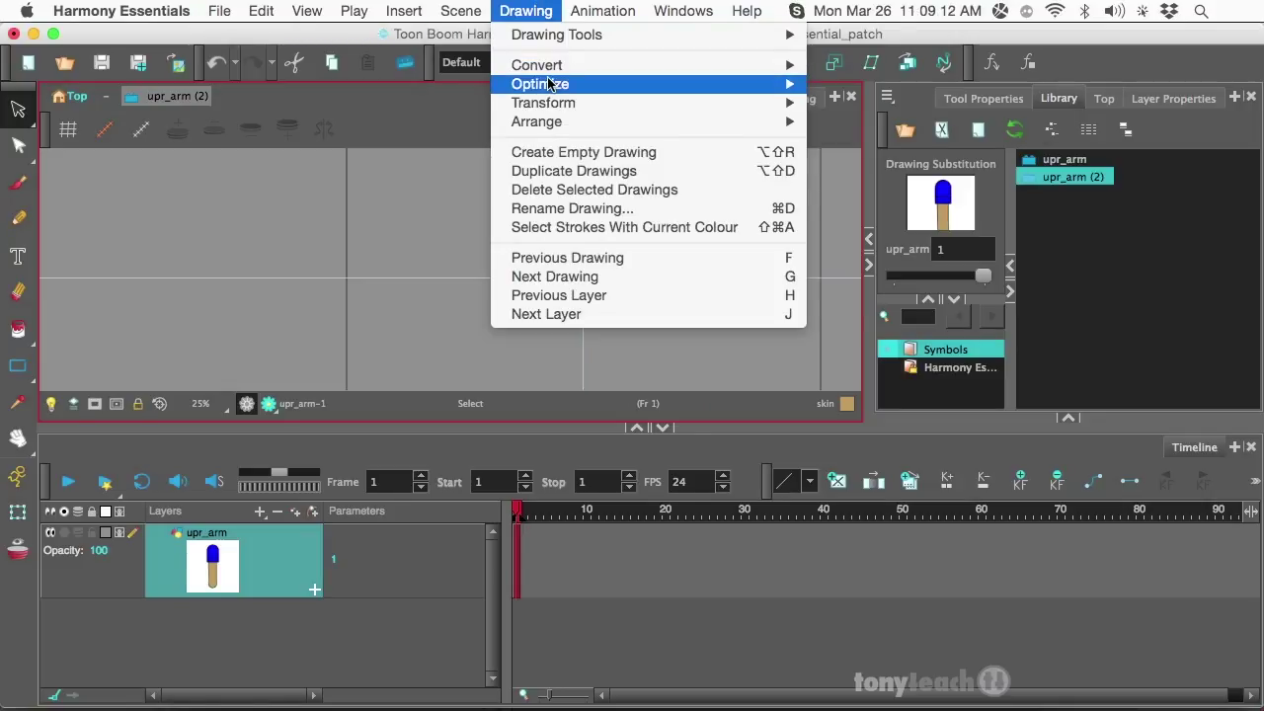
{"action": "left_click", "coordinate": [835, 101]}
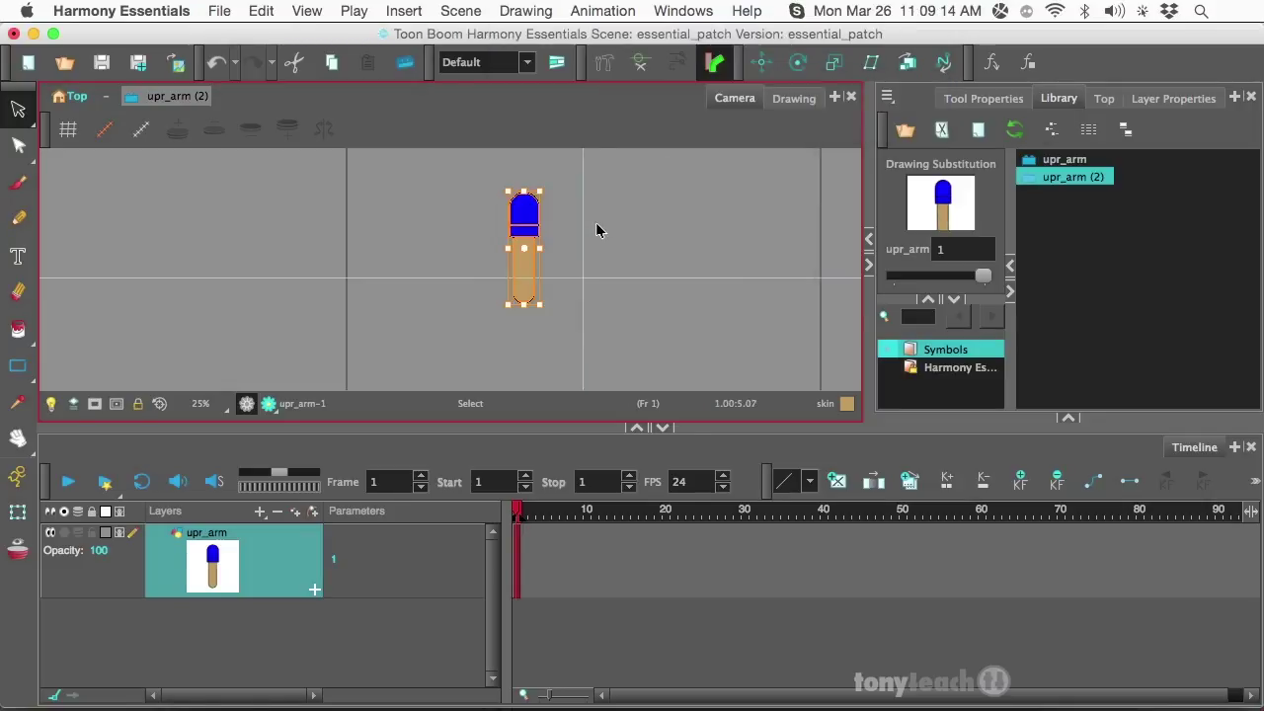
{"action": "left_click", "coordinate": [589, 235]}
- Select the tan lower section of the arm and copy it with Cmd+C
{"action": "scroll", "coordinate": [549, 256], "scroll_direction": "up", "scroll_amount": 4}
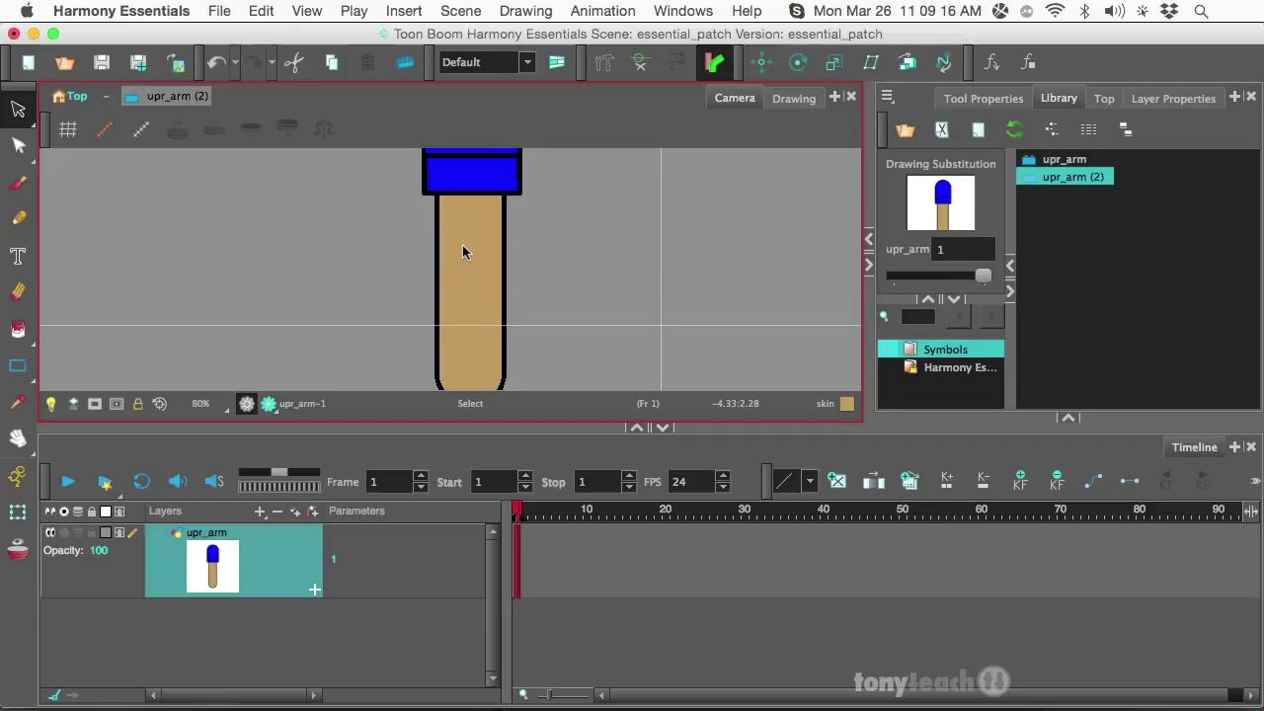
{"action": "scroll", "coordinate": [462, 244], "scroll_direction": "up", "scroll_amount": 3}
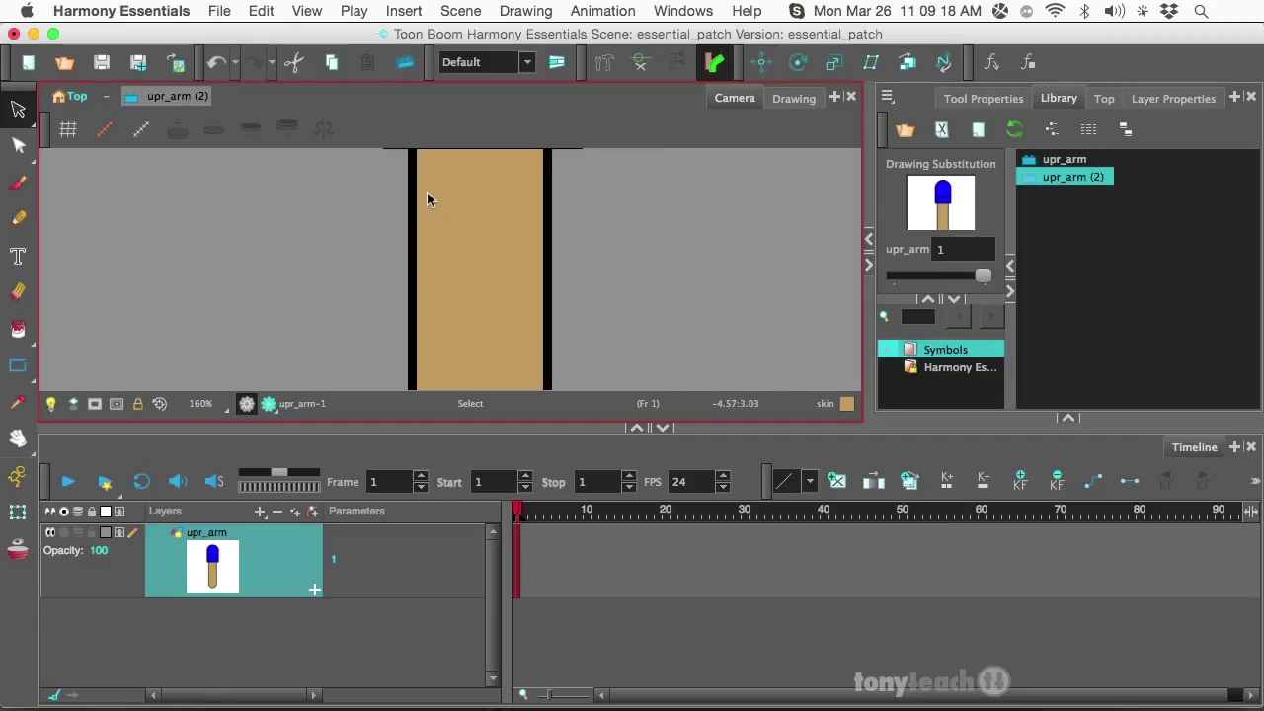
{"action": "left_click", "coordinate": [433, 208]}
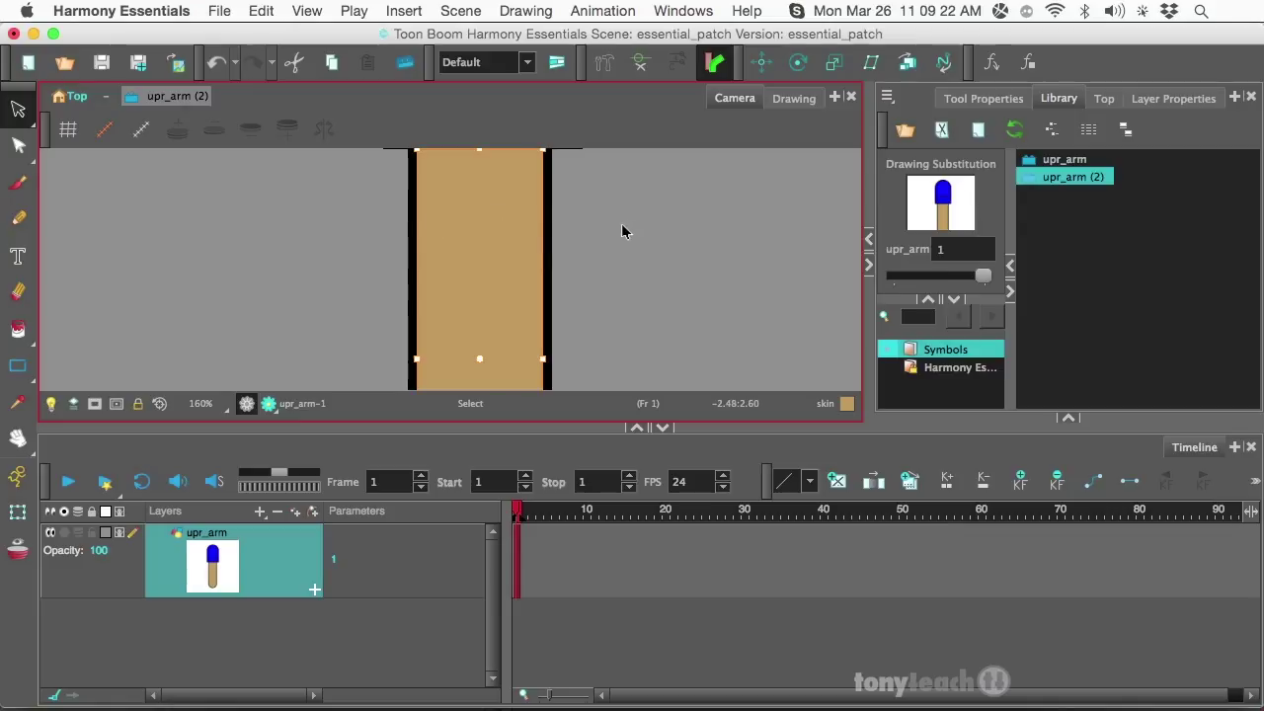
{"action": "scroll", "coordinate": [614, 232], "scroll_direction": "down", "scroll_amount": 1}
{"action": "scroll", "coordinate": [614, 233], "scroll_direction": "down", "scroll_amount": 3}
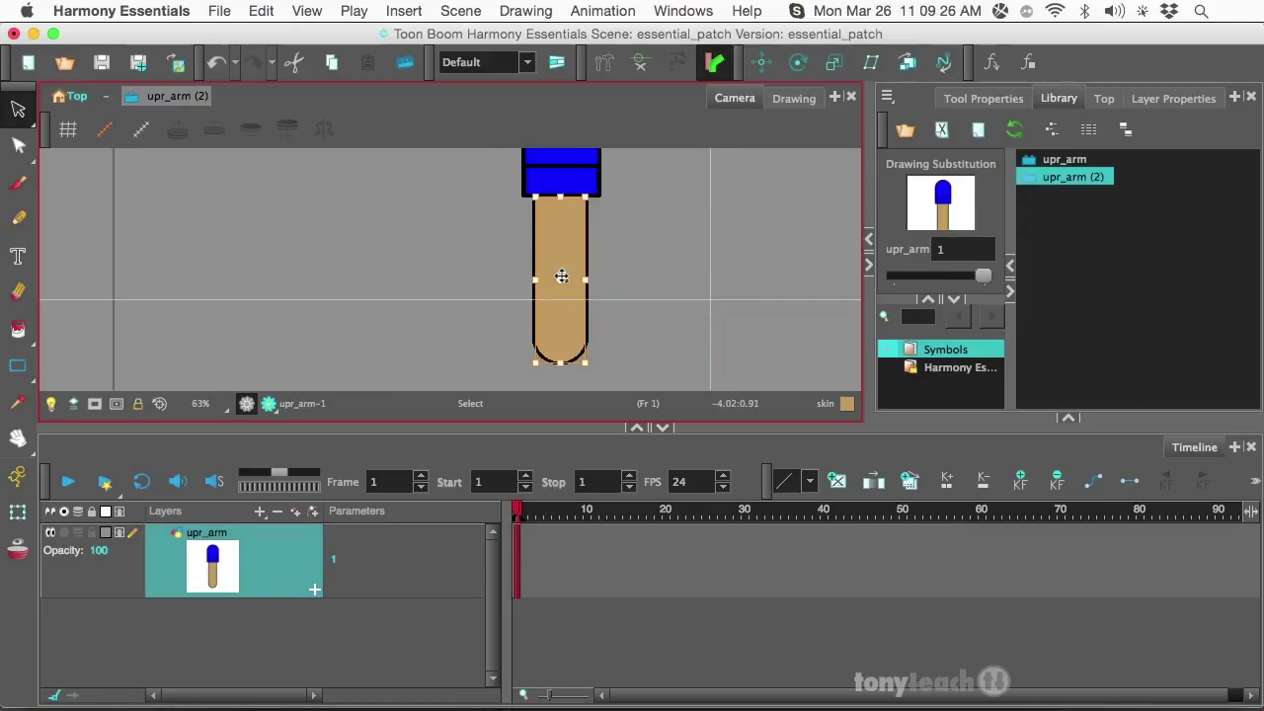
{"action": "key", "text": "super+c"}
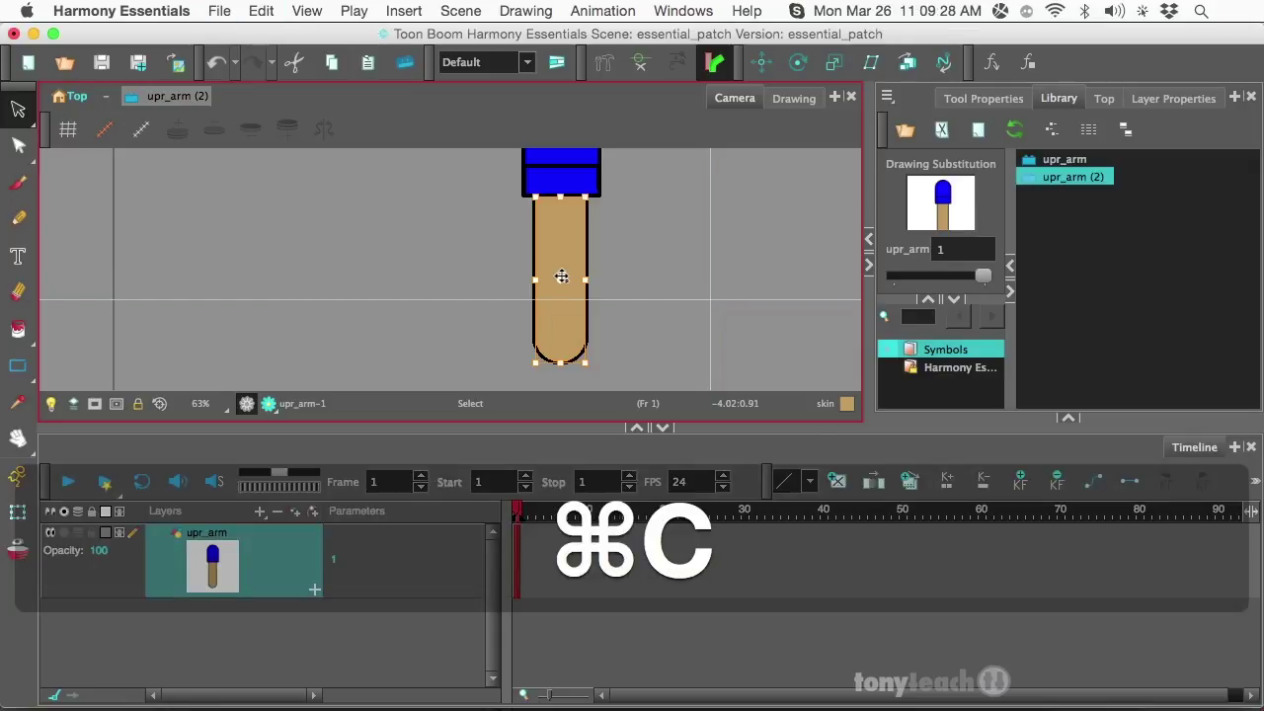
{"action": "left_click", "coordinate": [341, 540]}
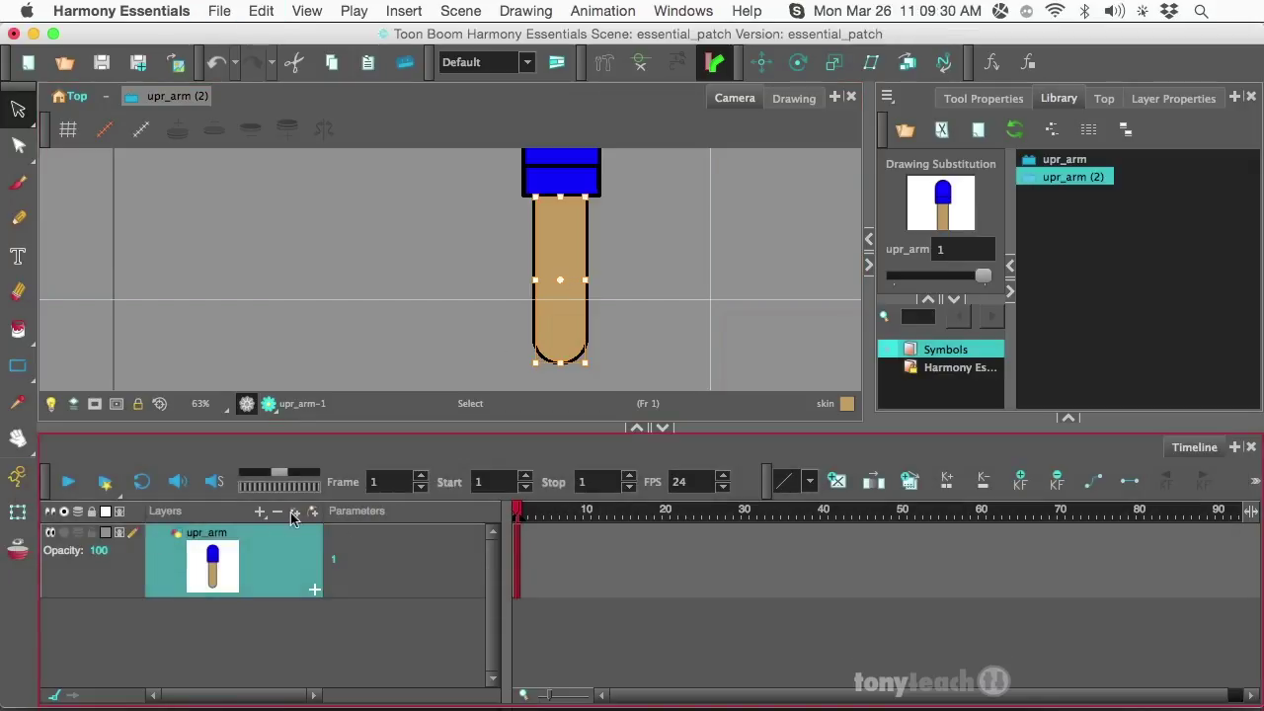
- Add an empty drawing layer named 'patch' above upr_arm and select its frame 1
{"action": "left_click", "coordinate": [297, 515]}
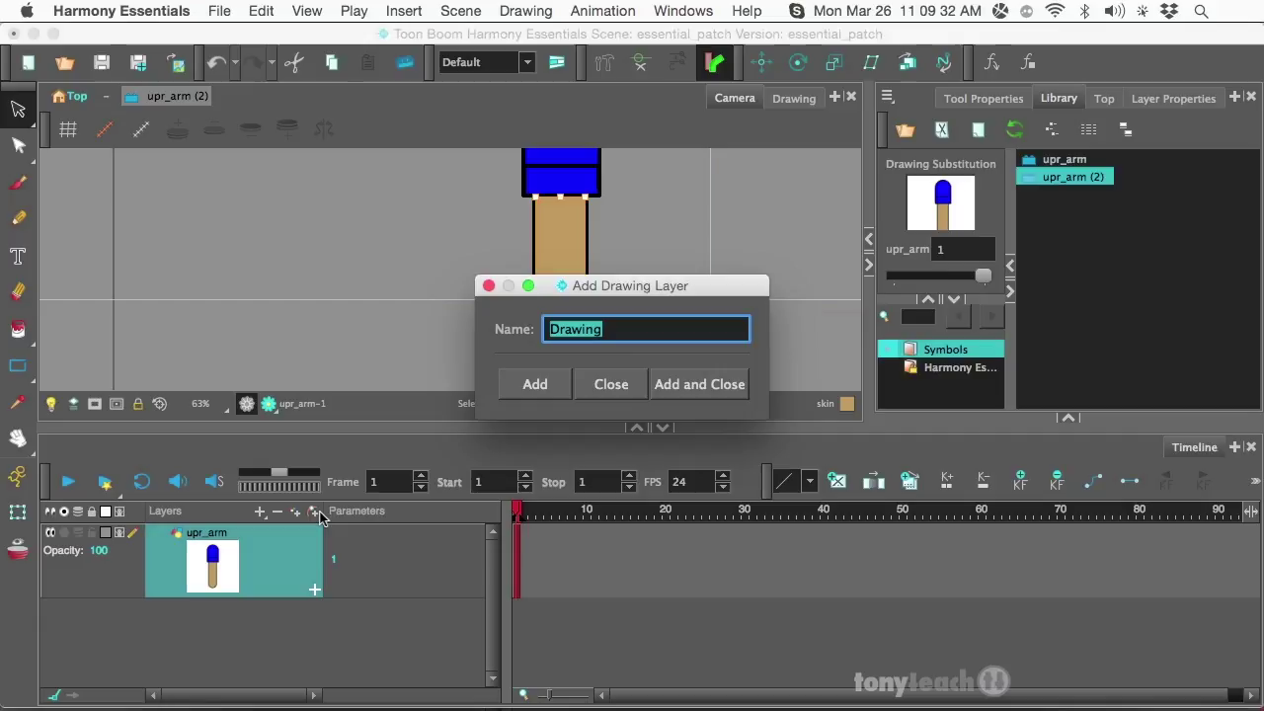
{"action": "type", "text": "patch"}
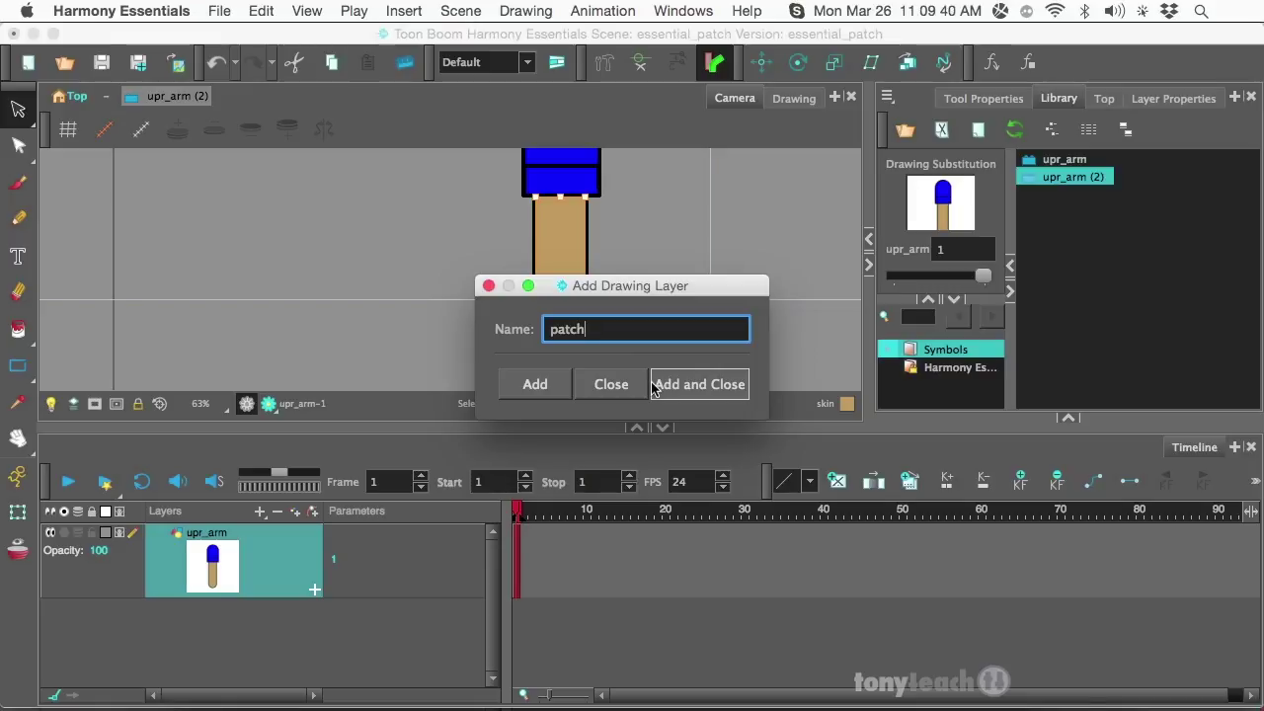
{"action": "left_click", "coordinate": [694, 385]}
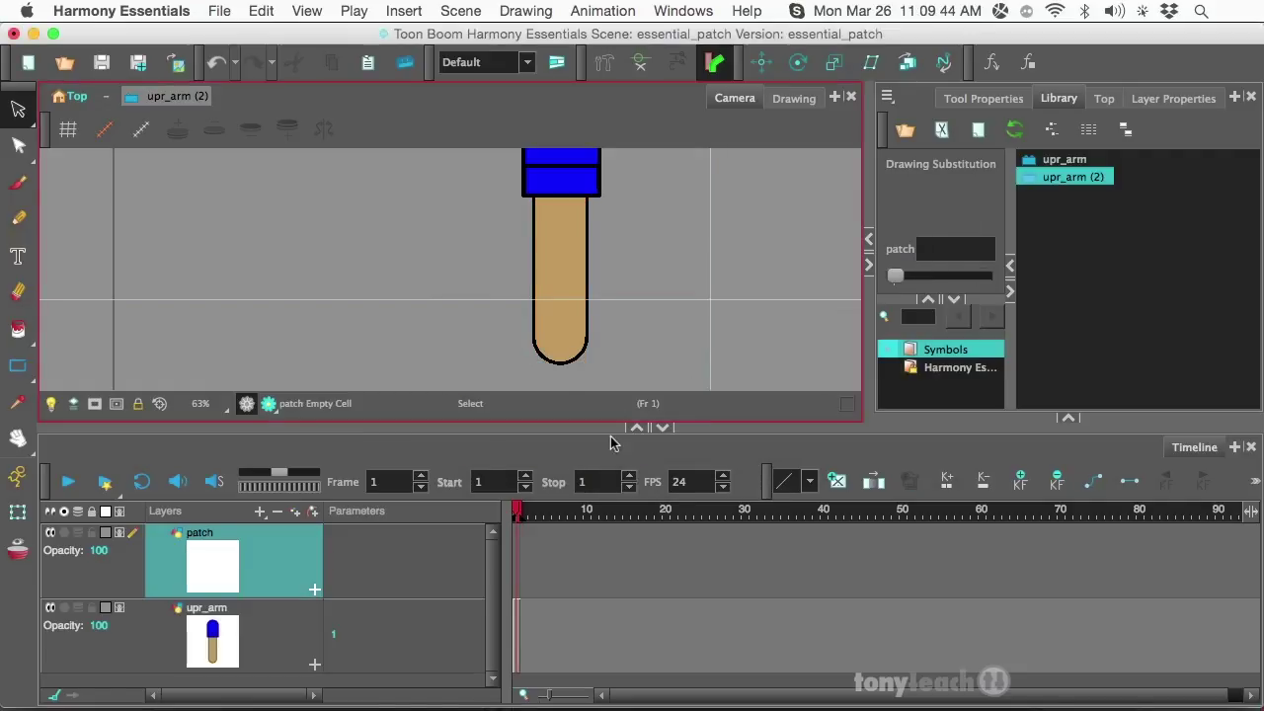
{"action": "left_click", "coordinate": [516, 536]}
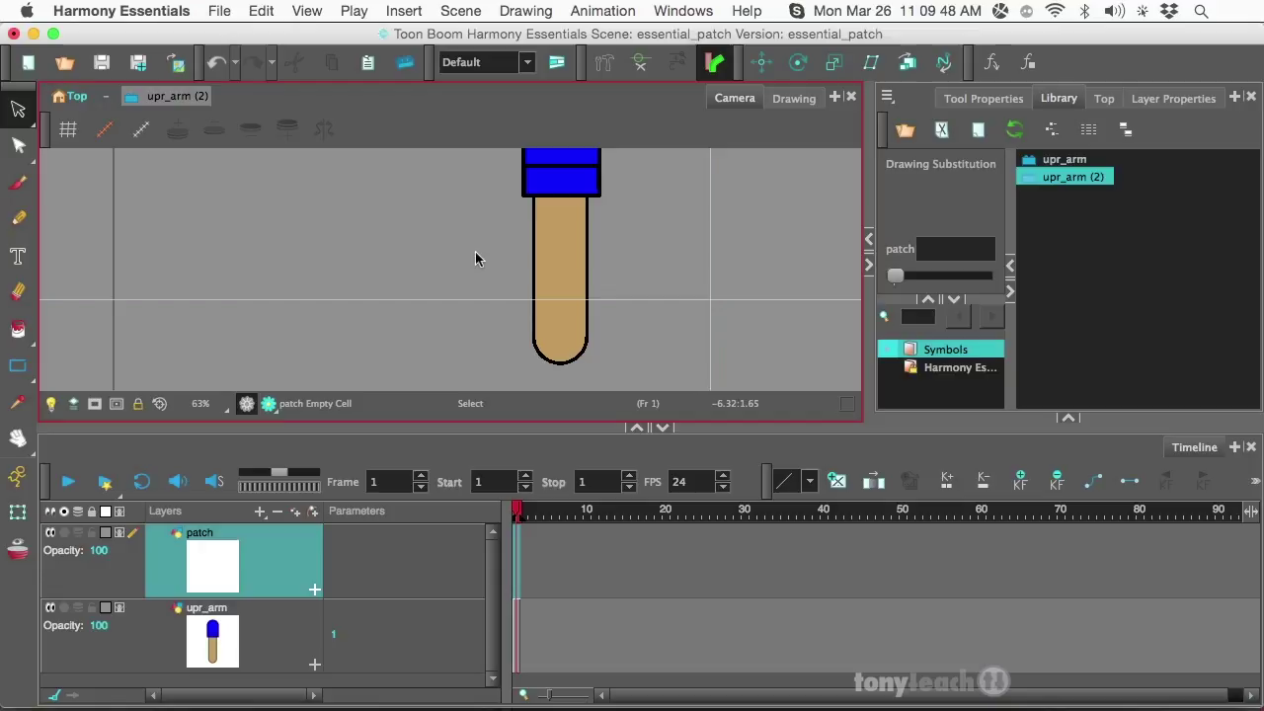
{"action": "scroll", "coordinate": [475, 258], "scroll_direction": "down", "scroll_amount": 3}
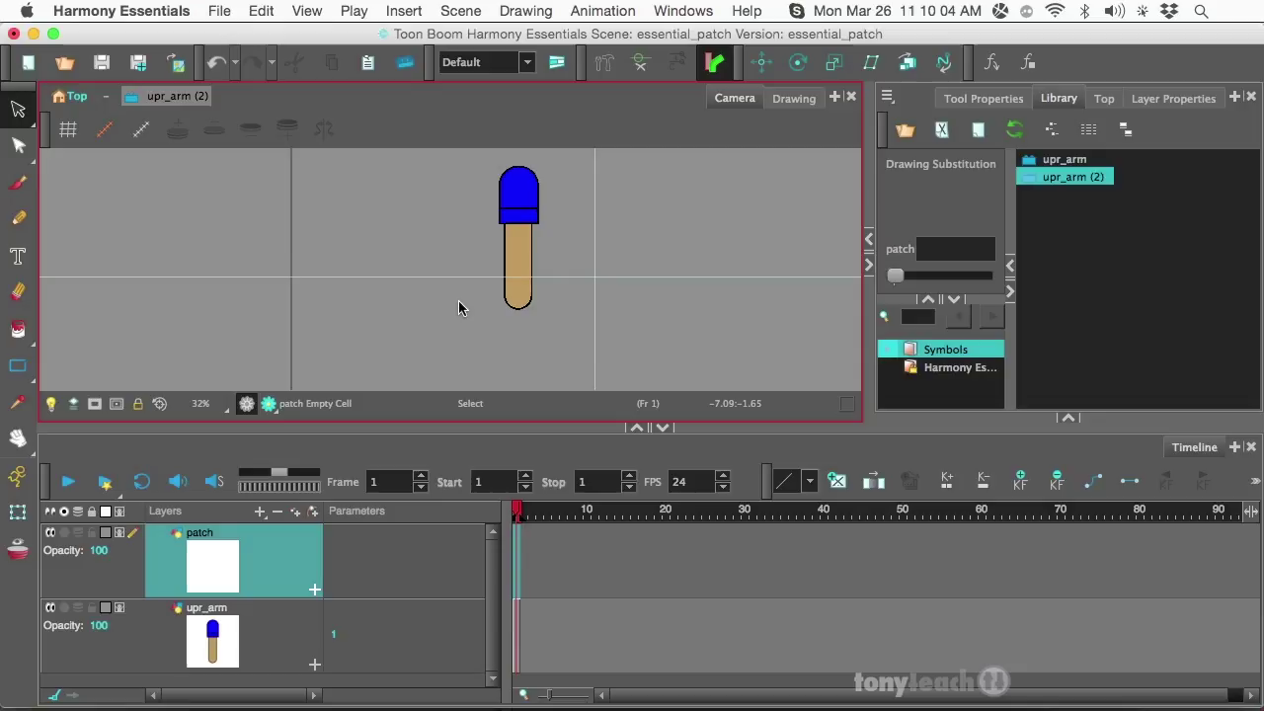
- Paste the copied tan arm section into frame 1 of the patch layer
{"action": "left_click", "coordinate": [270, 550]}
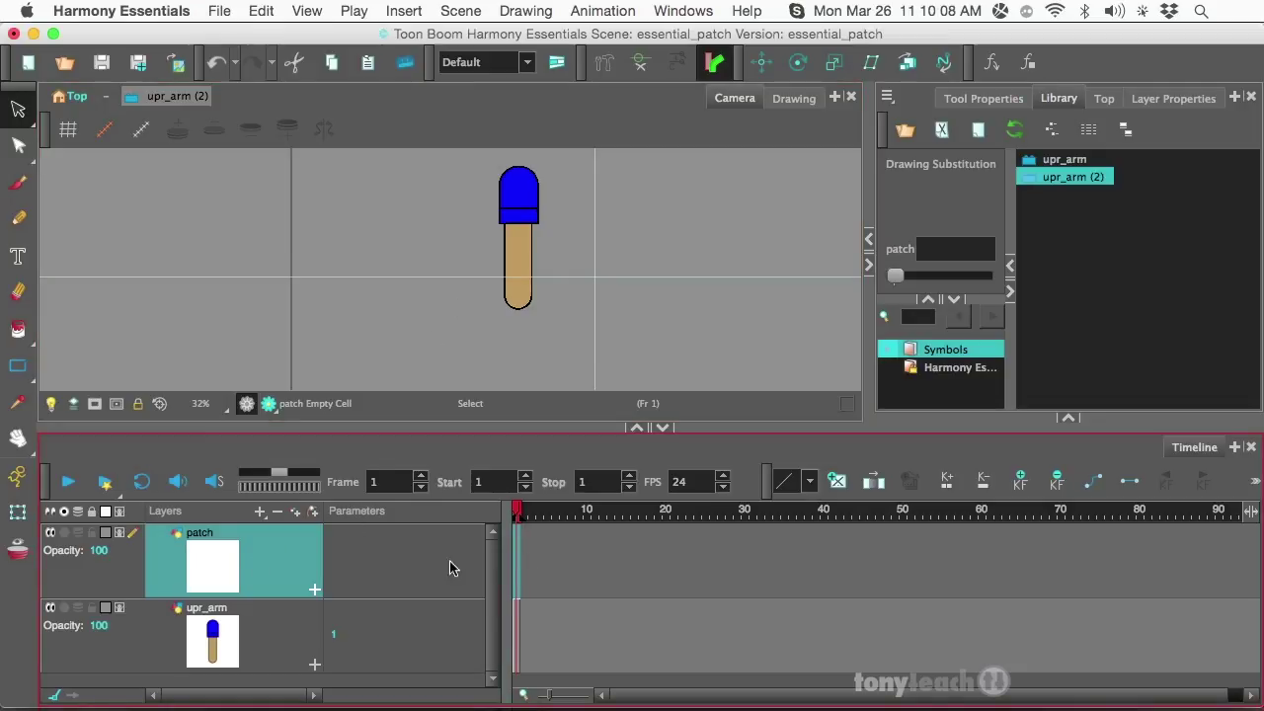
{"action": "left_click", "coordinate": [534, 285]}
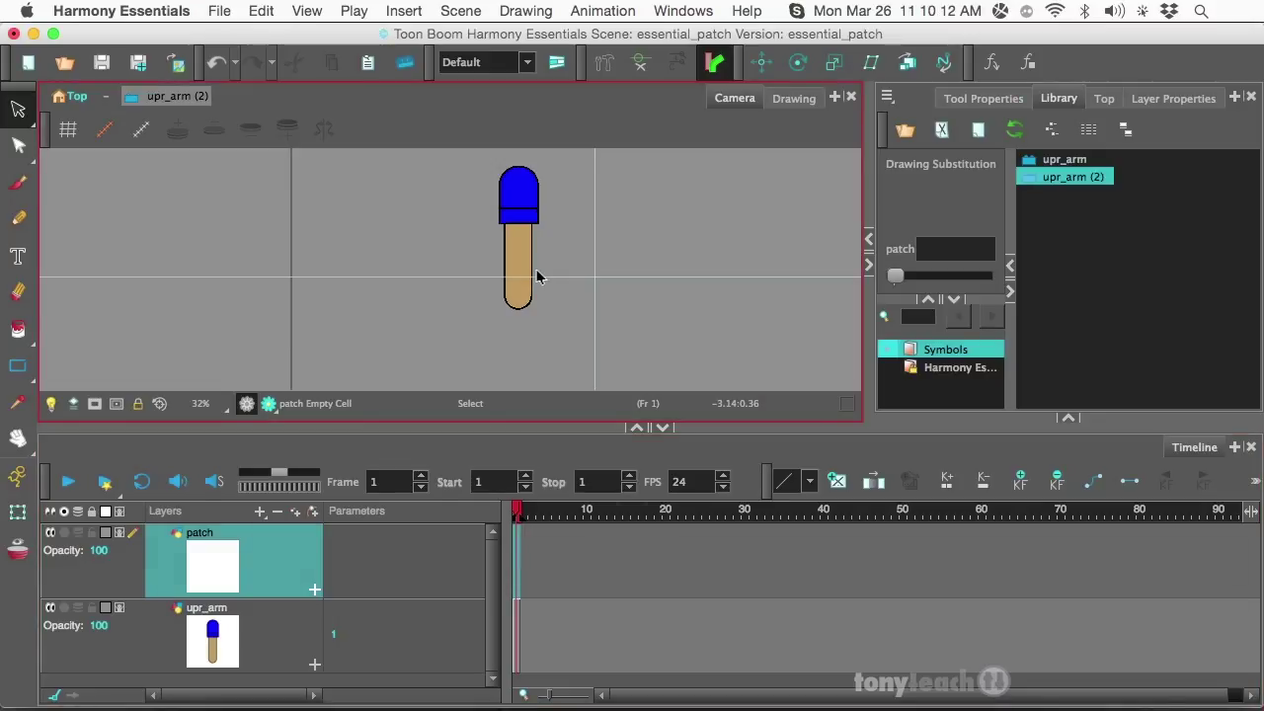
{"action": "key", "text": "super+v"}
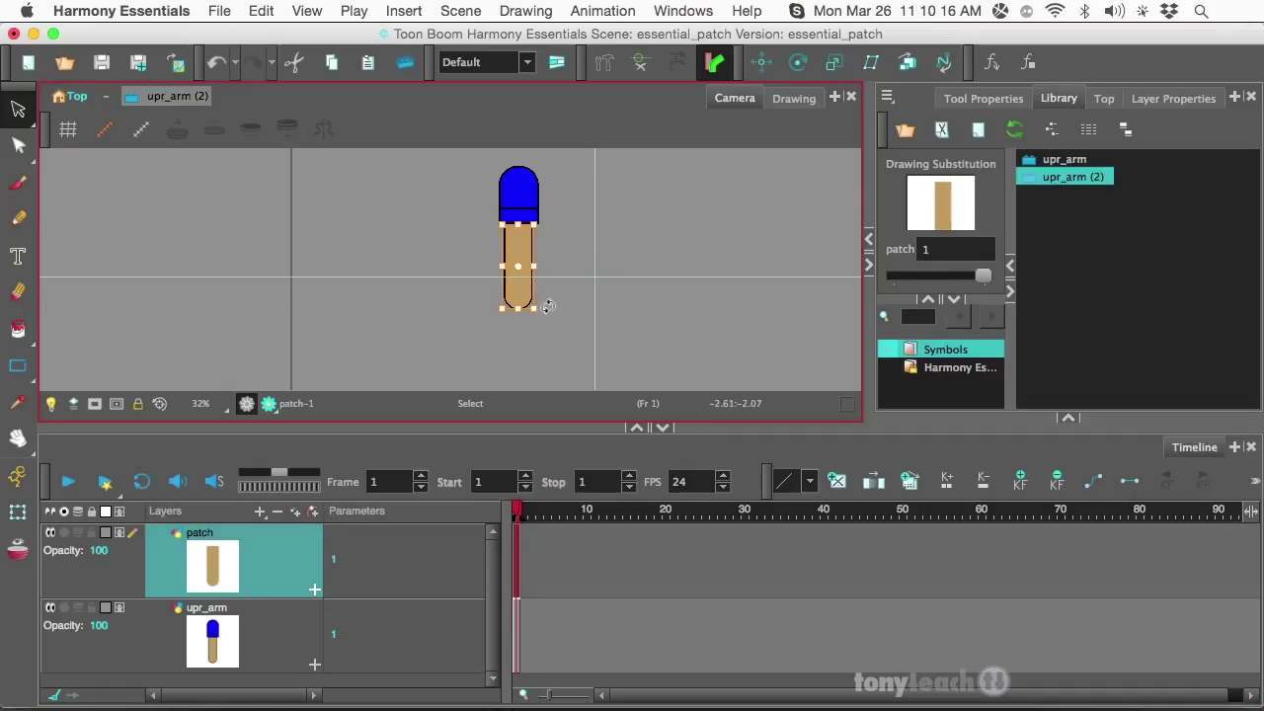
{"action": "scroll", "coordinate": [558, 265], "scroll_direction": "up", "scroll_amount": 2}
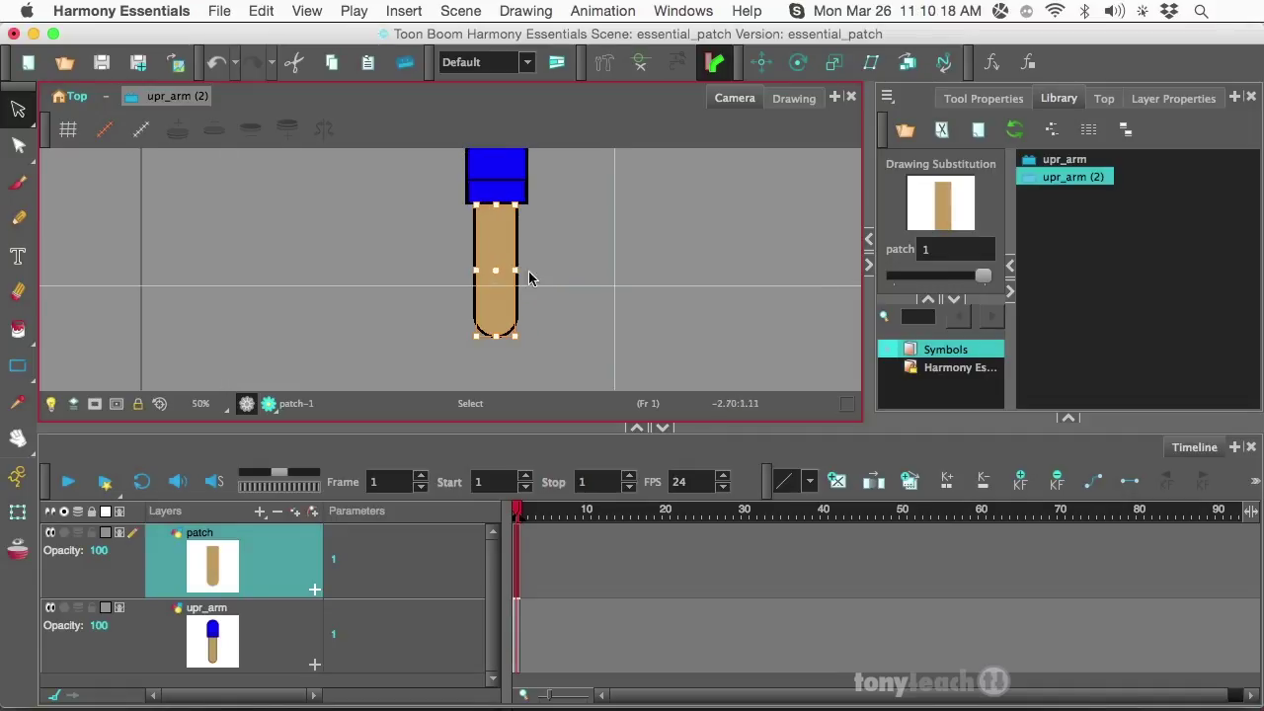
- With the Cutter in marquee mode, cut away the patch's upper part, leaving its rounded end
{"action": "left_click", "coordinate": [22, 112]}
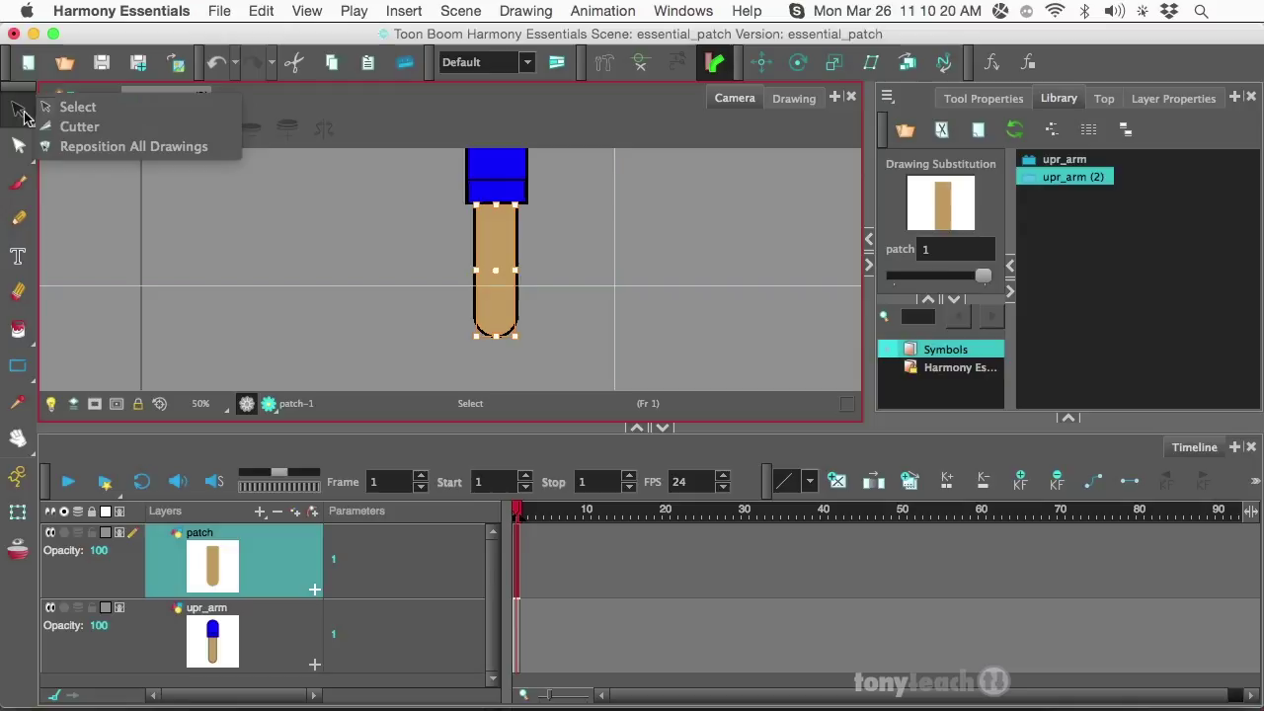
{"action": "left_click", "coordinate": [75, 129]}
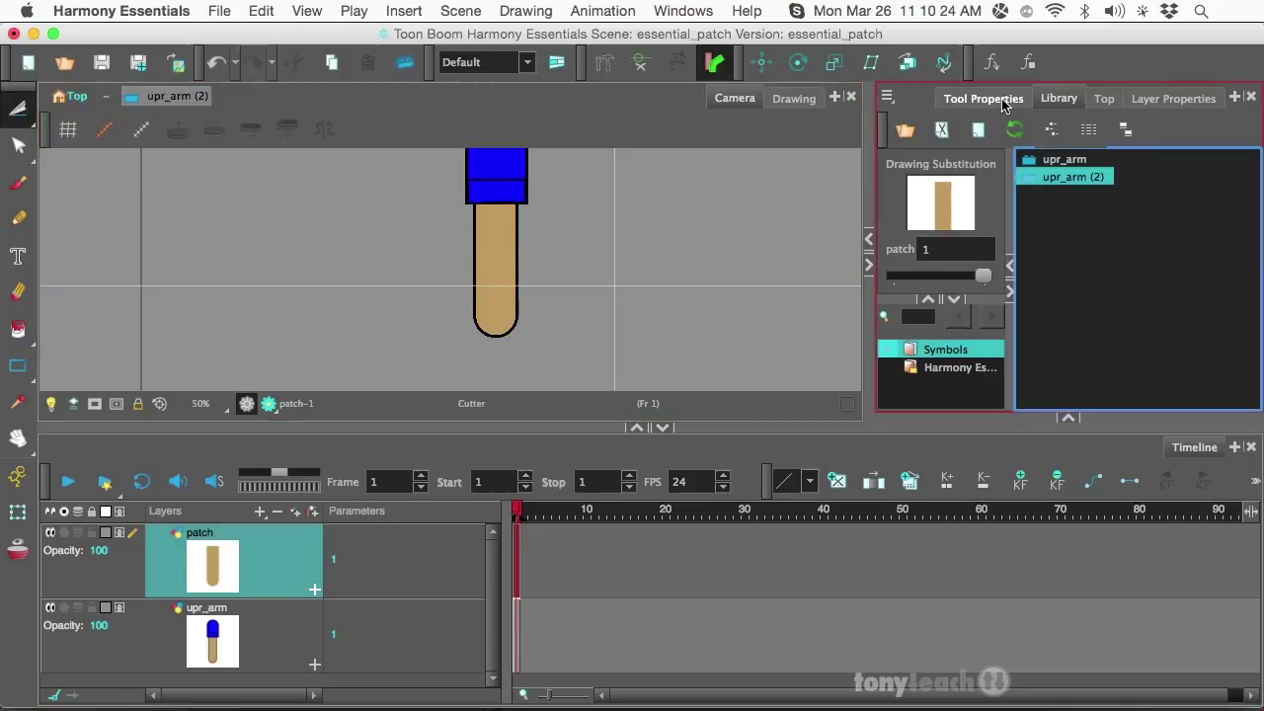
{"action": "left_click", "coordinate": [993, 100]}
{"action": "left_click", "coordinate": [920, 166]}
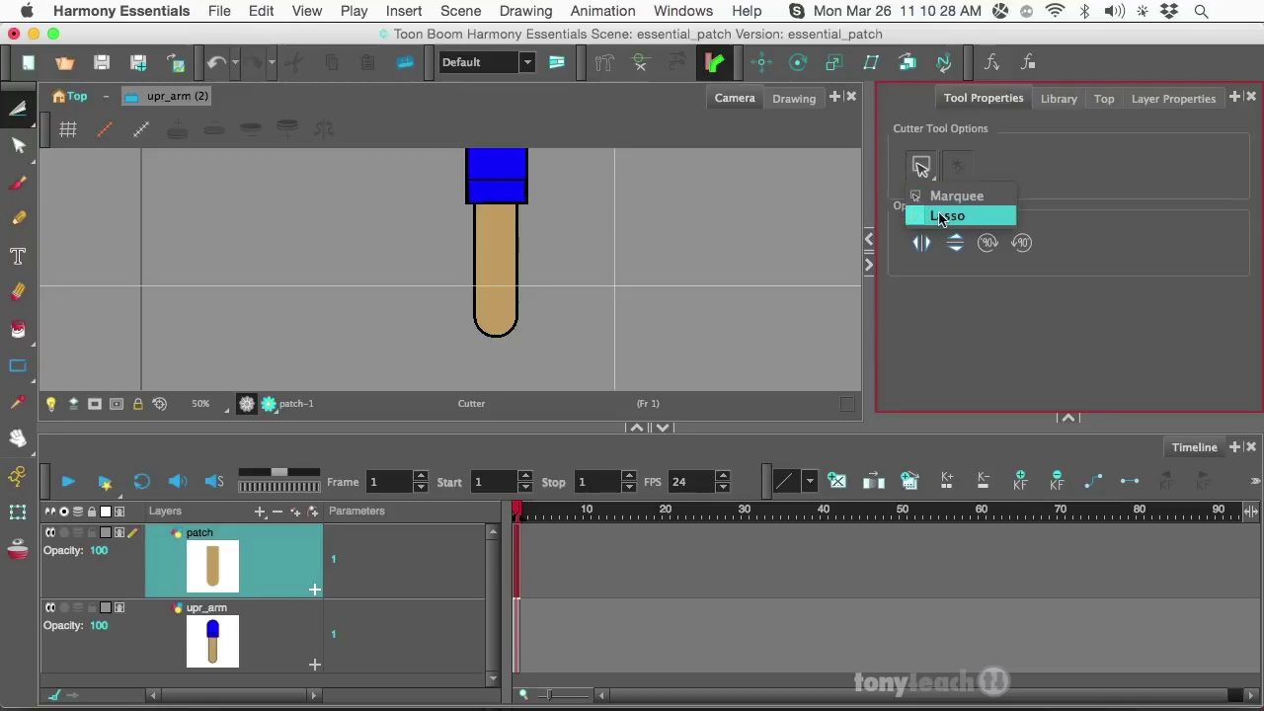
{"action": "left_click", "coordinate": [943, 197]}
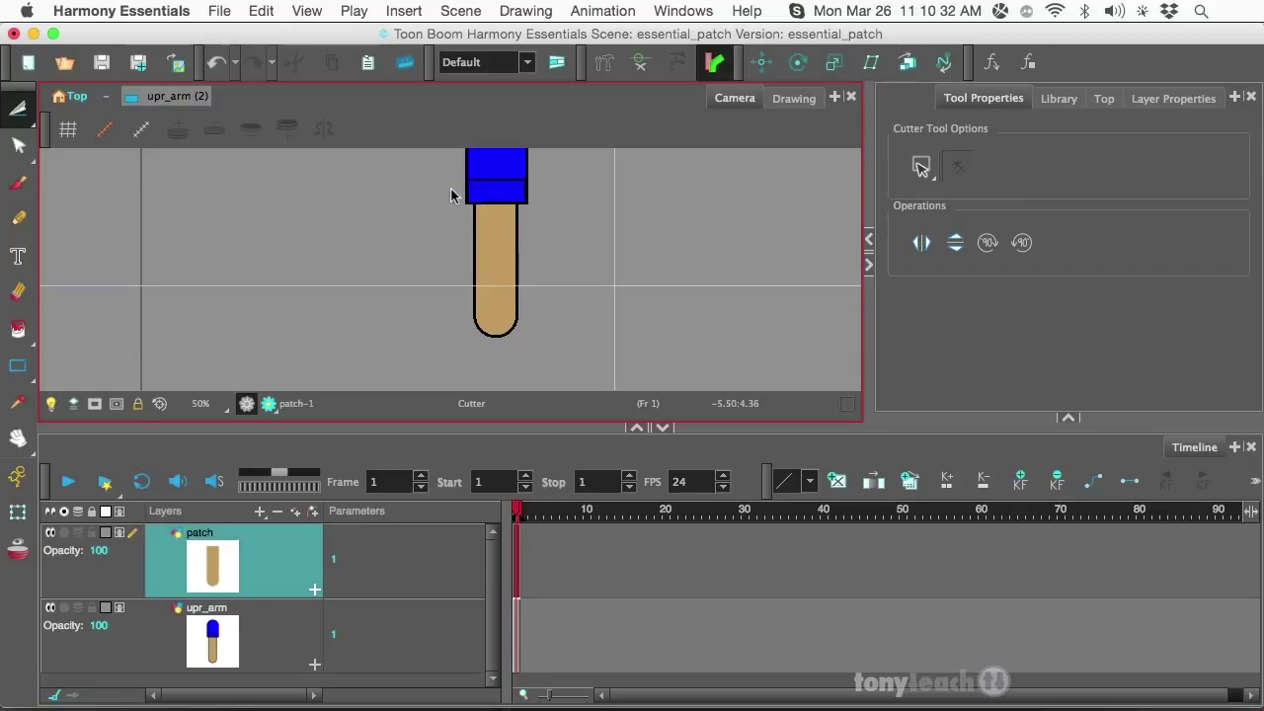
{"action": "left_click_drag", "start_coordinate": [451, 189], "coordinate": [575, 286]}
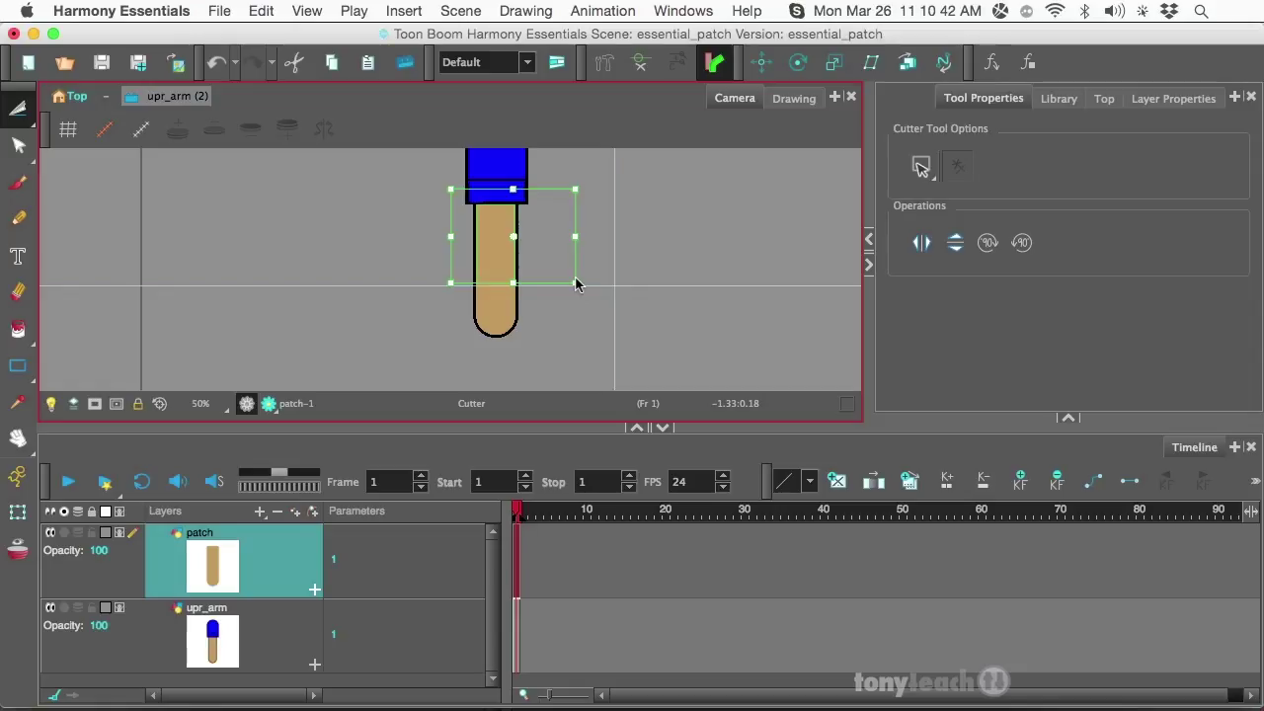
{"action": "key", "text": "Delete"}
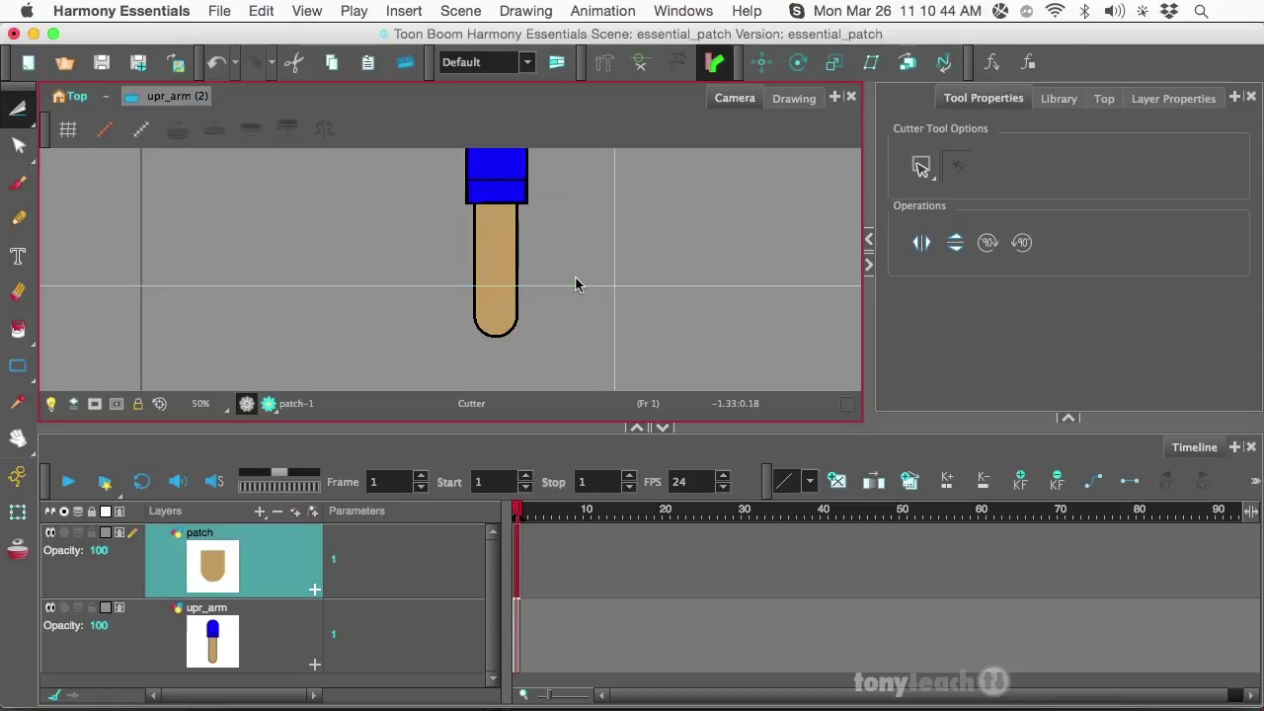
{"action": "left_click", "coordinate": [16, 515]}
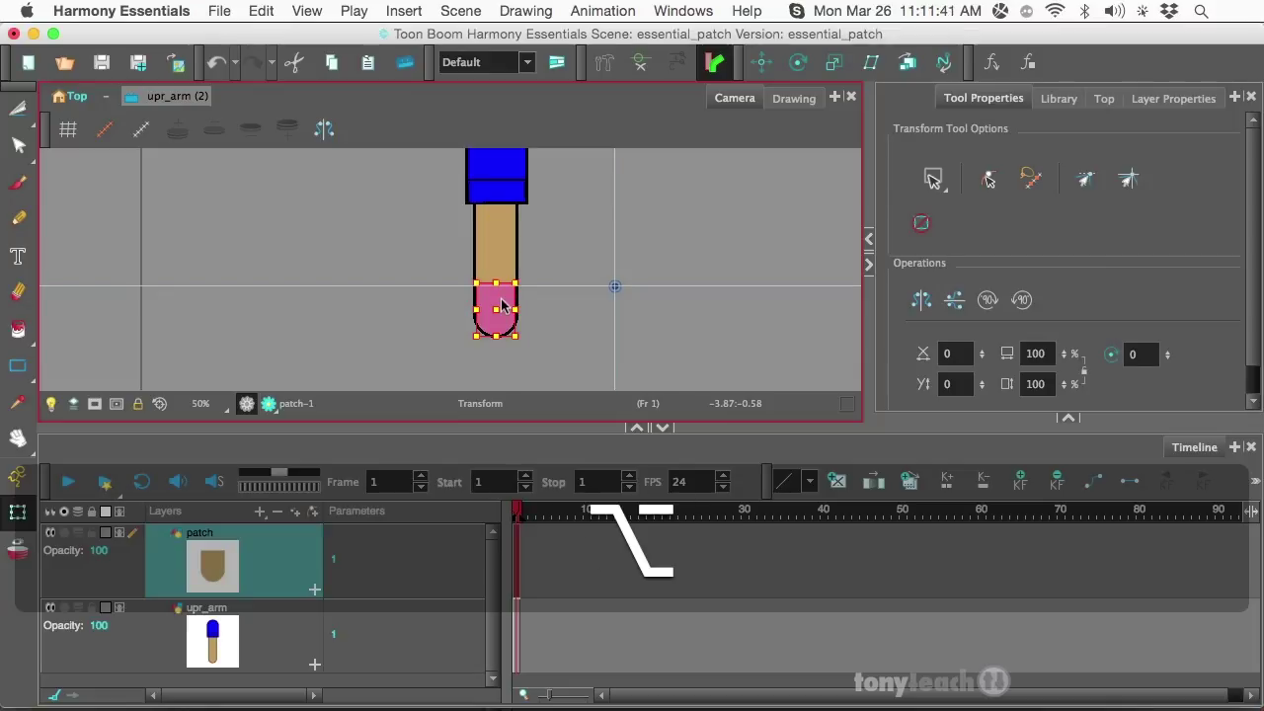
{"action": "left_click", "coordinate": [390, 449]}
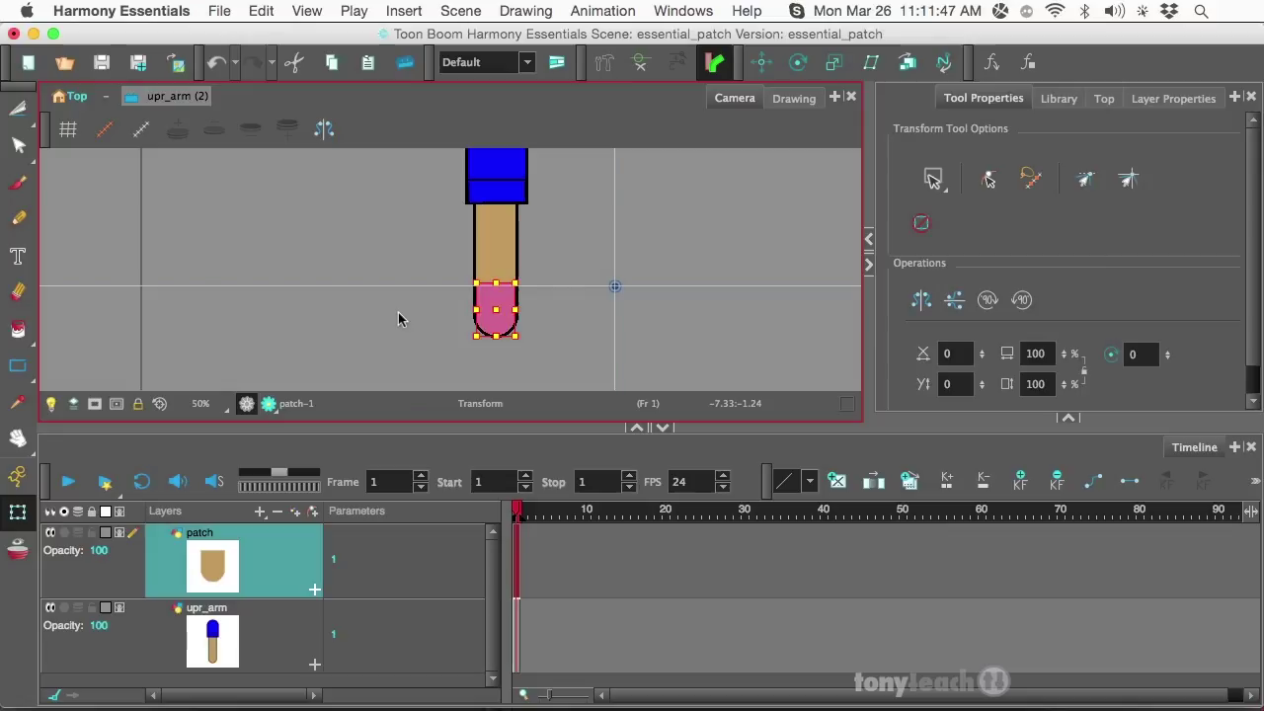
{"action": "scroll", "coordinate": [398, 319], "scroll_direction": "down", "scroll_amount": 2}
{"action": "left_click", "coordinate": [324, 510]}
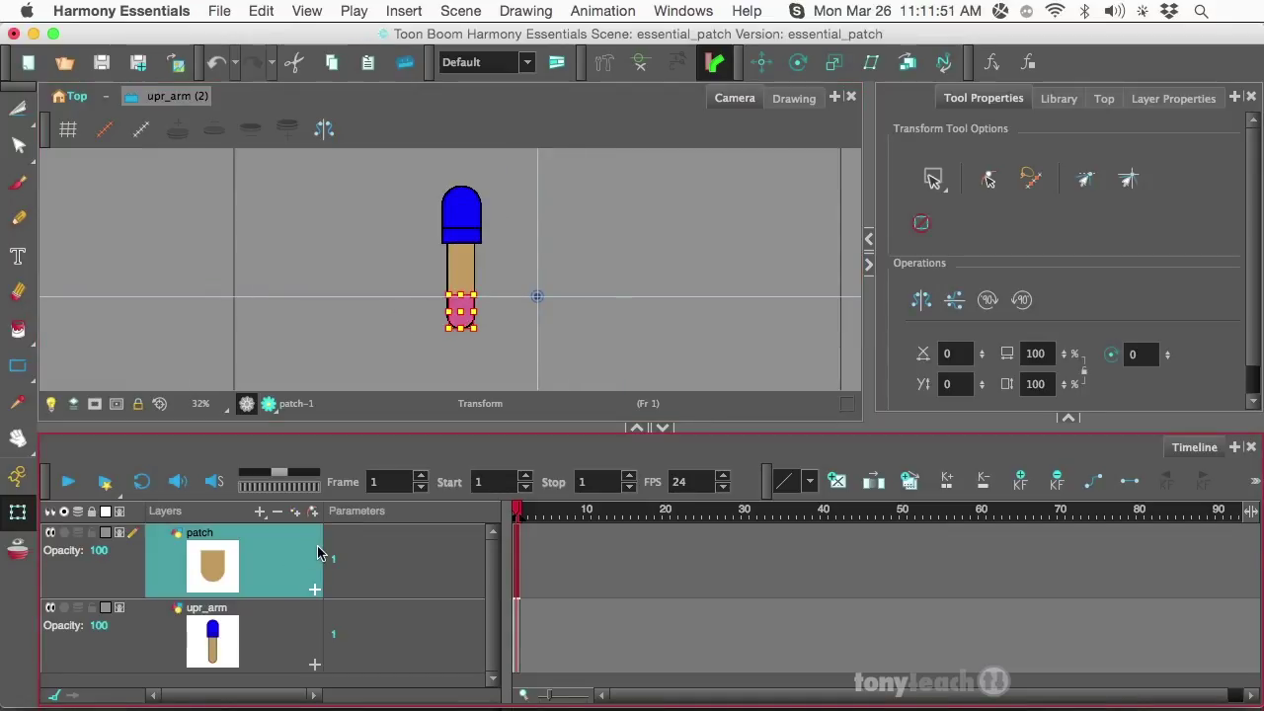
{"action": "left_click", "coordinate": [253, 628]}
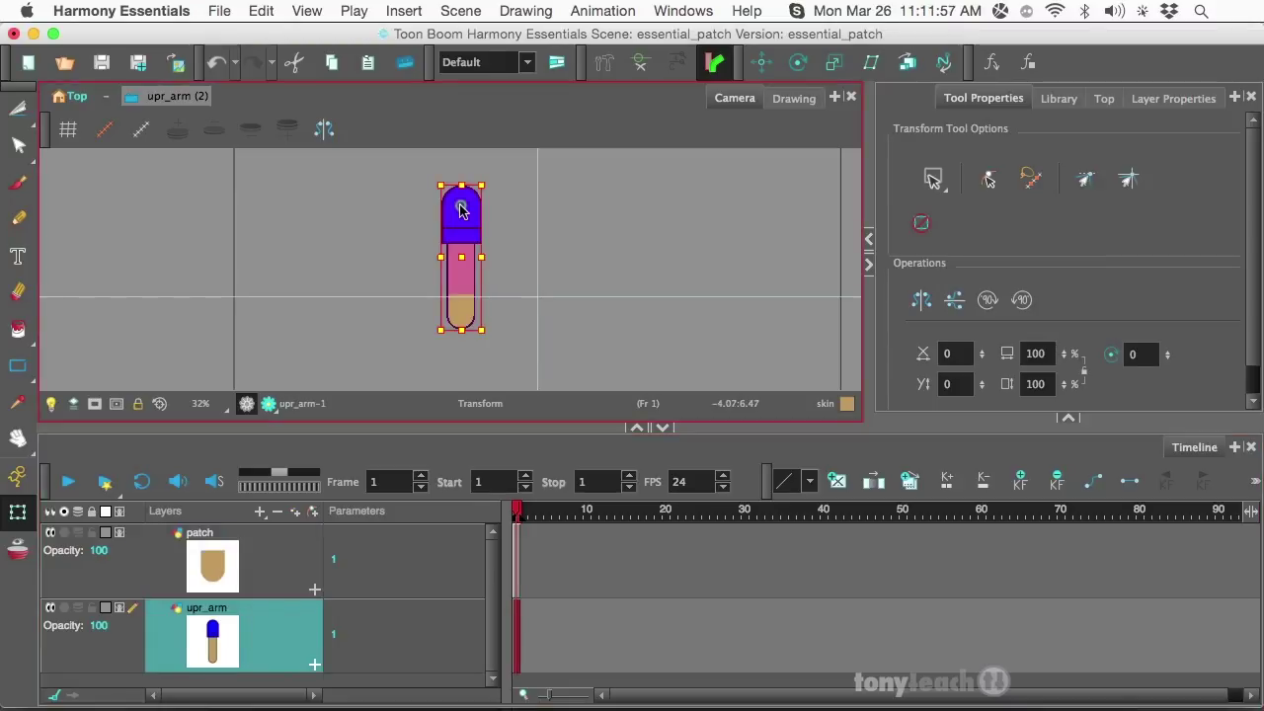
{"action": "left_click", "coordinate": [275, 551]}
{"action": "scroll", "coordinate": [553, 281], "scroll_direction": "down", "scroll_amount": 2}
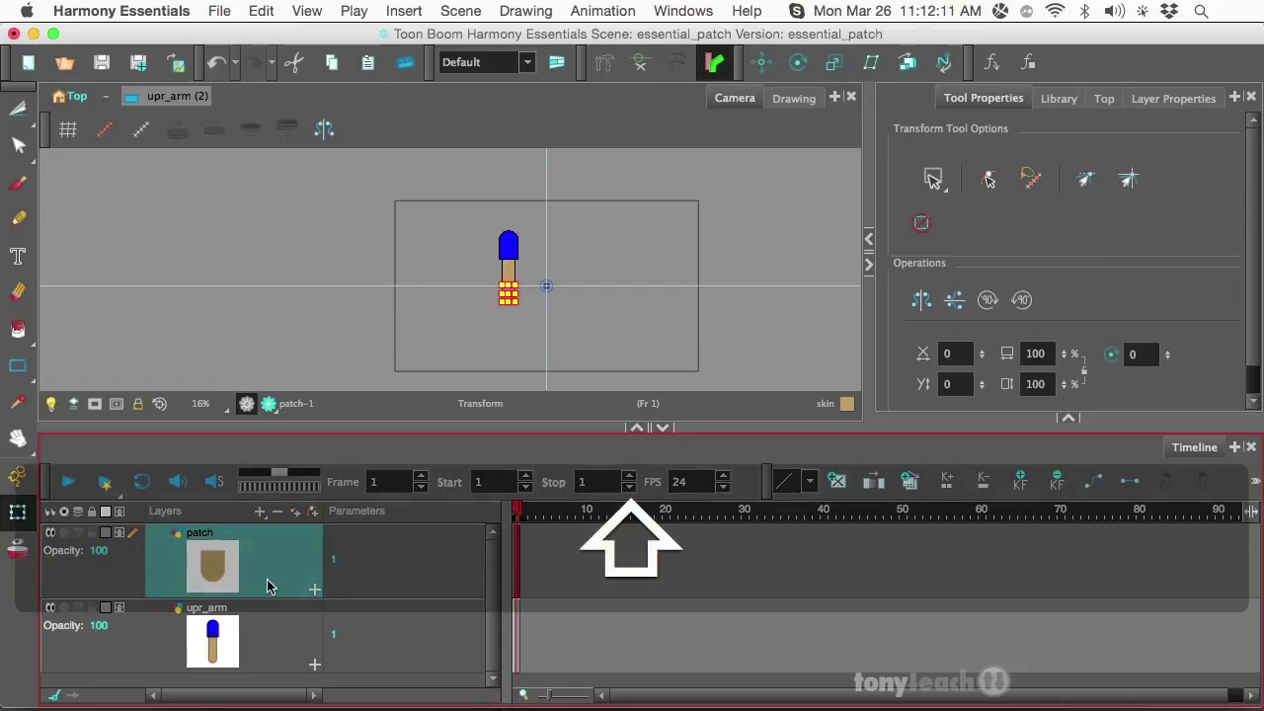
- Select upr_arm with patch and place their shared Rotate pivot at the blue shoulder top
{"action": "left_click", "coordinate": [281, 649]}
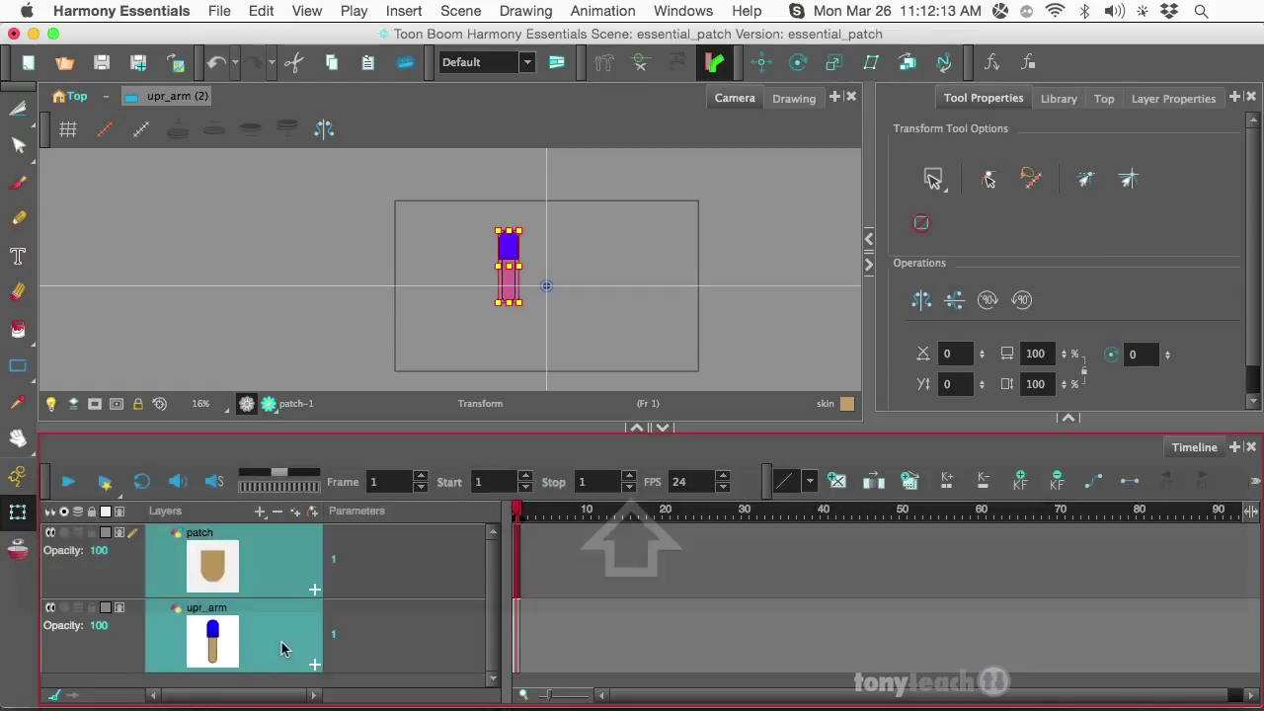
{"action": "left_click", "coordinate": [790, 63]}
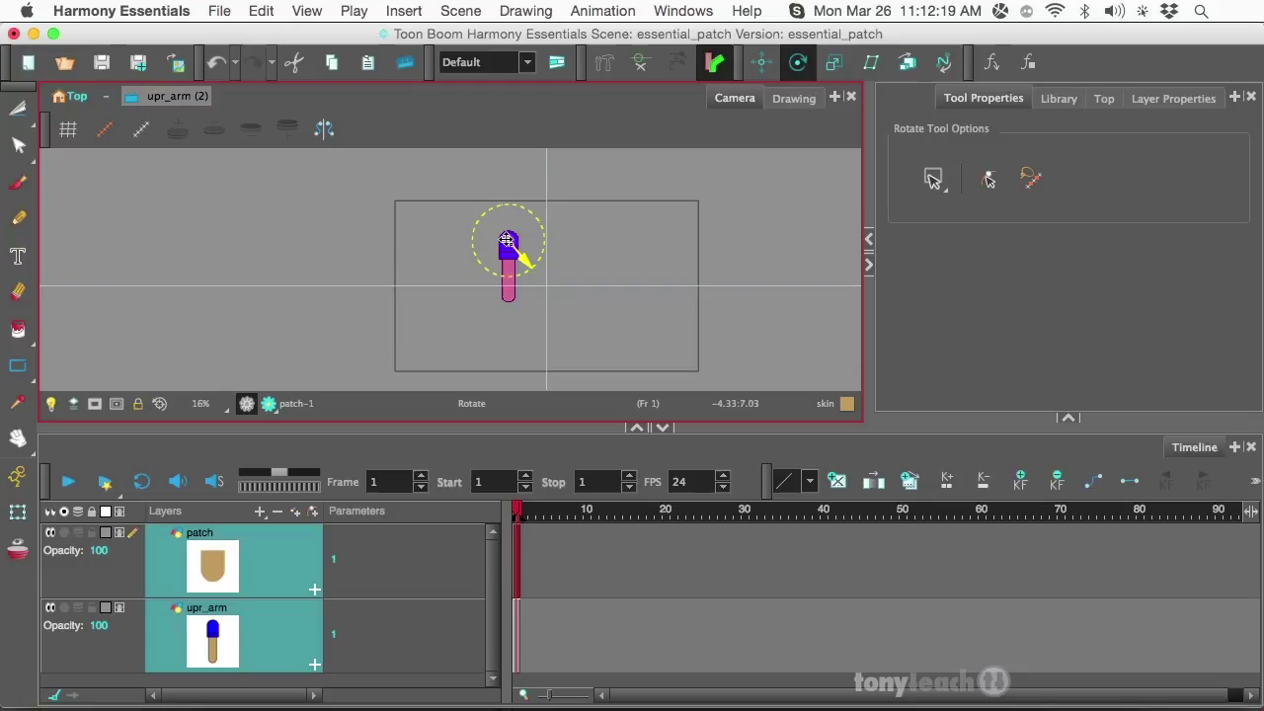
{"action": "mouse_move", "coordinate": [505, 240]}
{"action": "left_mouse_down"}
{"action": "mouse_move", "coordinate": [597, 252]}
{"action": "mouse_move", "coordinate": [533, 254]}
{"action": "mouse_move", "coordinate": [508, 241]}
{"action": "left_mouse_up"}
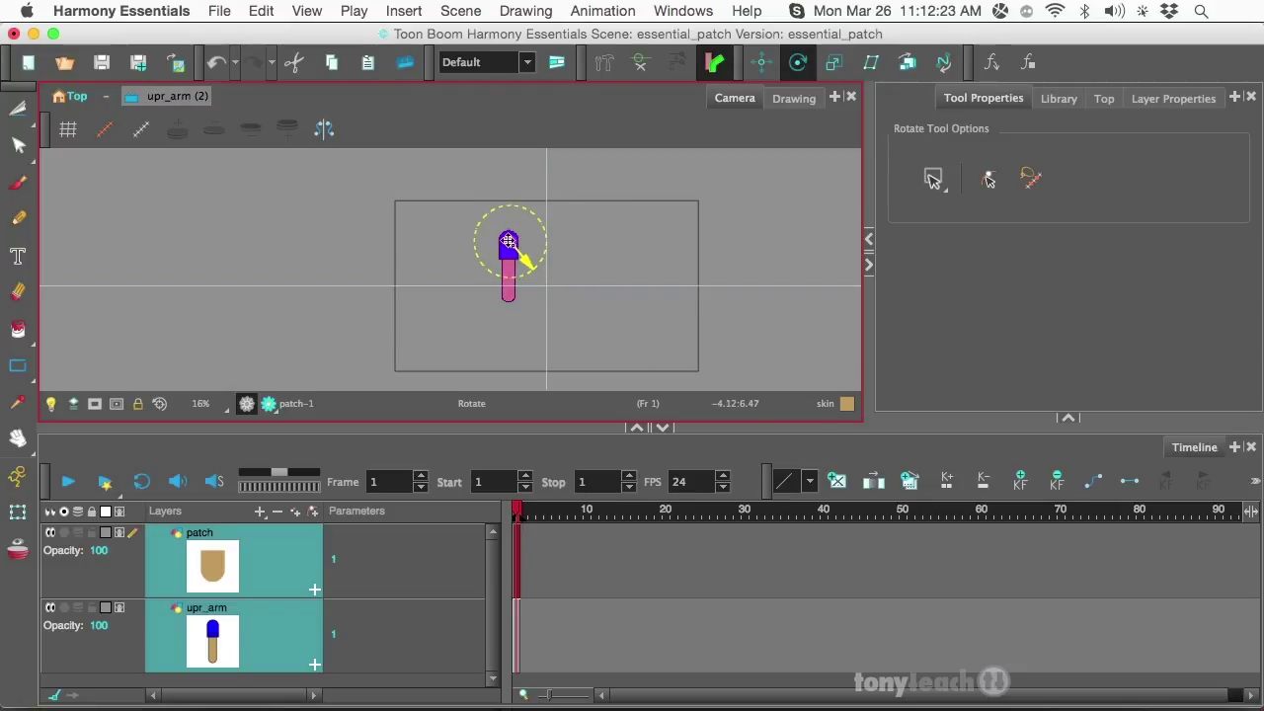
{"action": "scroll", "coordinate": [510, 244], "scroll_direction": "up", "scroll_amount": 1}
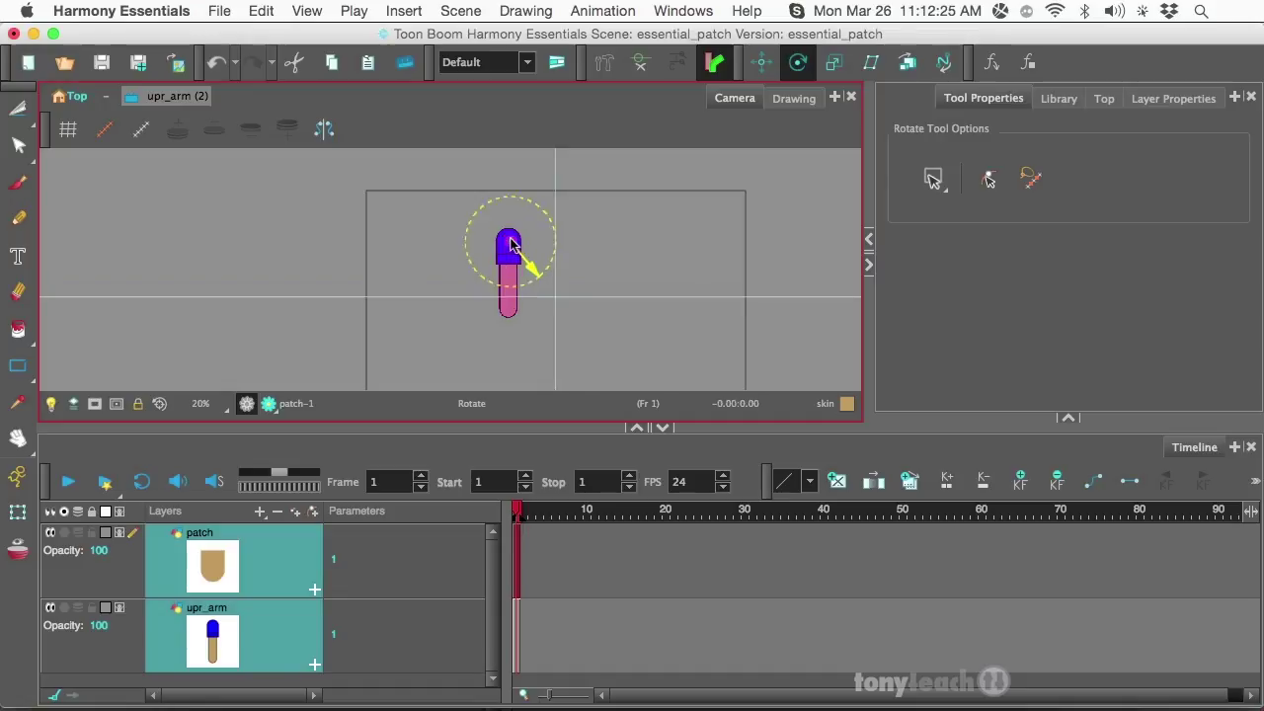
{"action": "scroll", "coordinate": [510, 245], "scroll_direction": "up", "scroll_amount": 2}
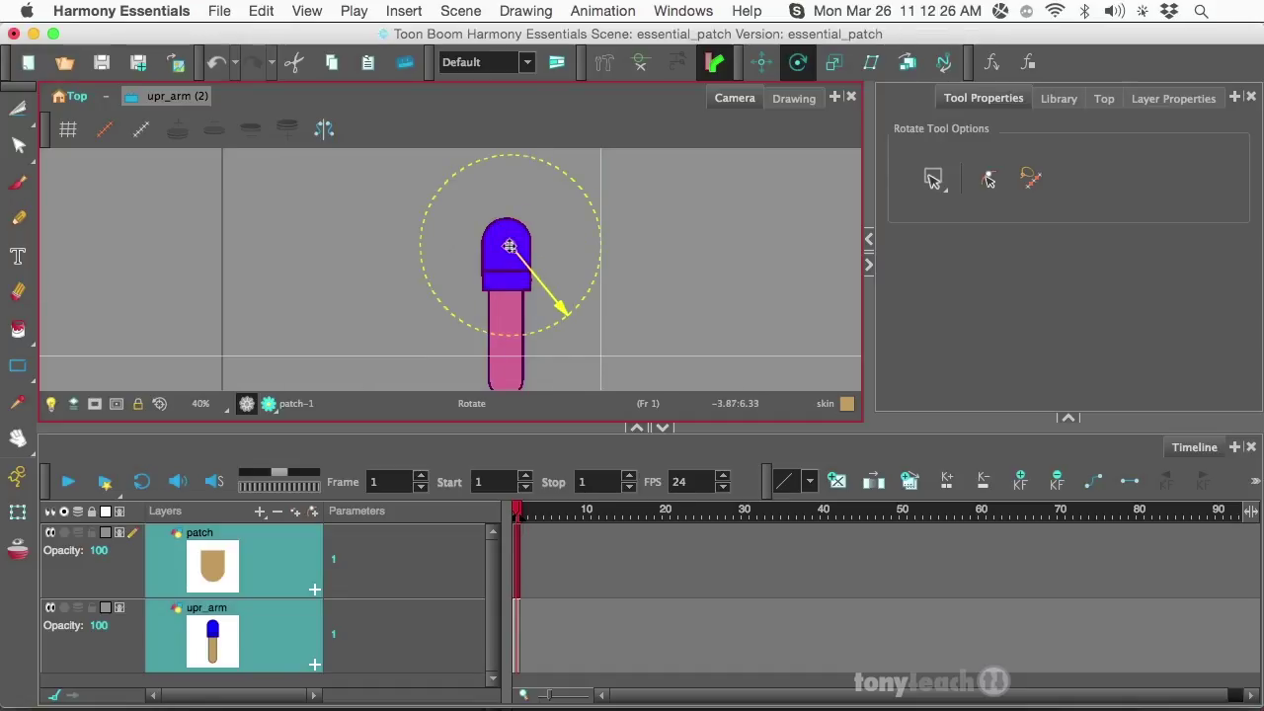
{"action": "left_click_drag", "start_coordinate": [510, 246], "coordinate": [505, 247]}
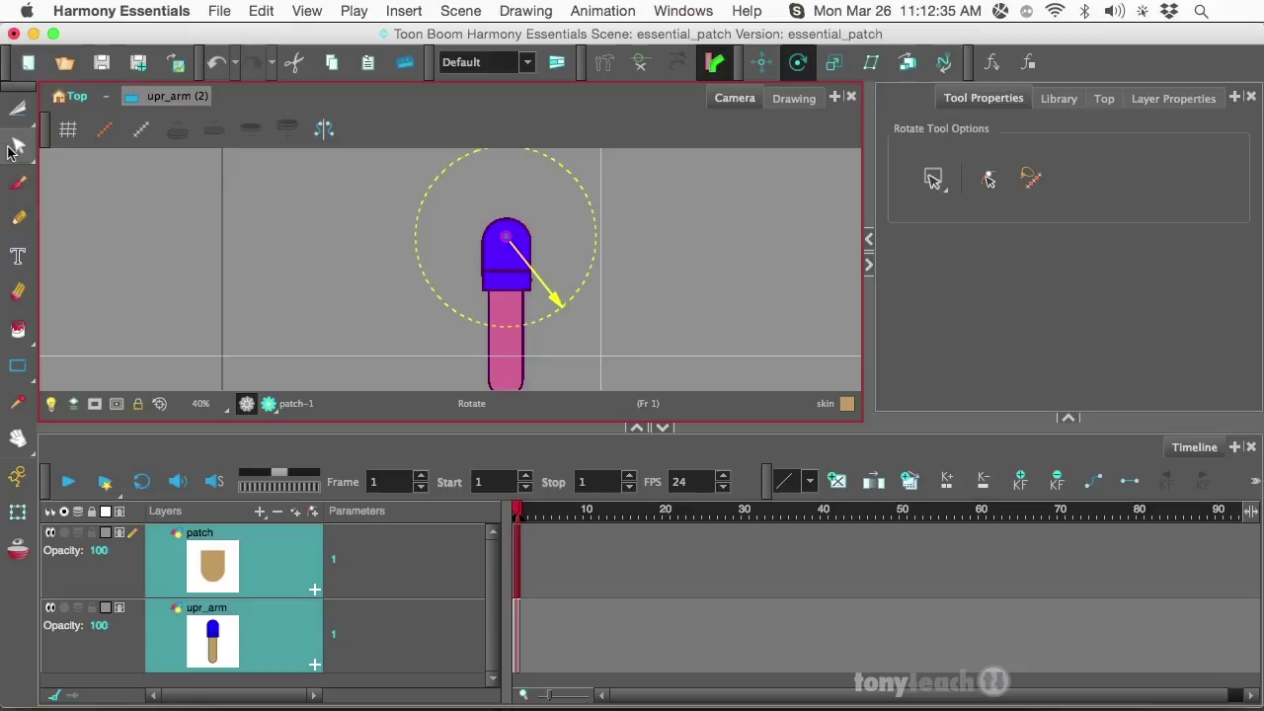
- Return to the Transform tool and check the pivot on the patch and upr_arm layers
{"action": "left_click", "coordinate": [17, 512]}
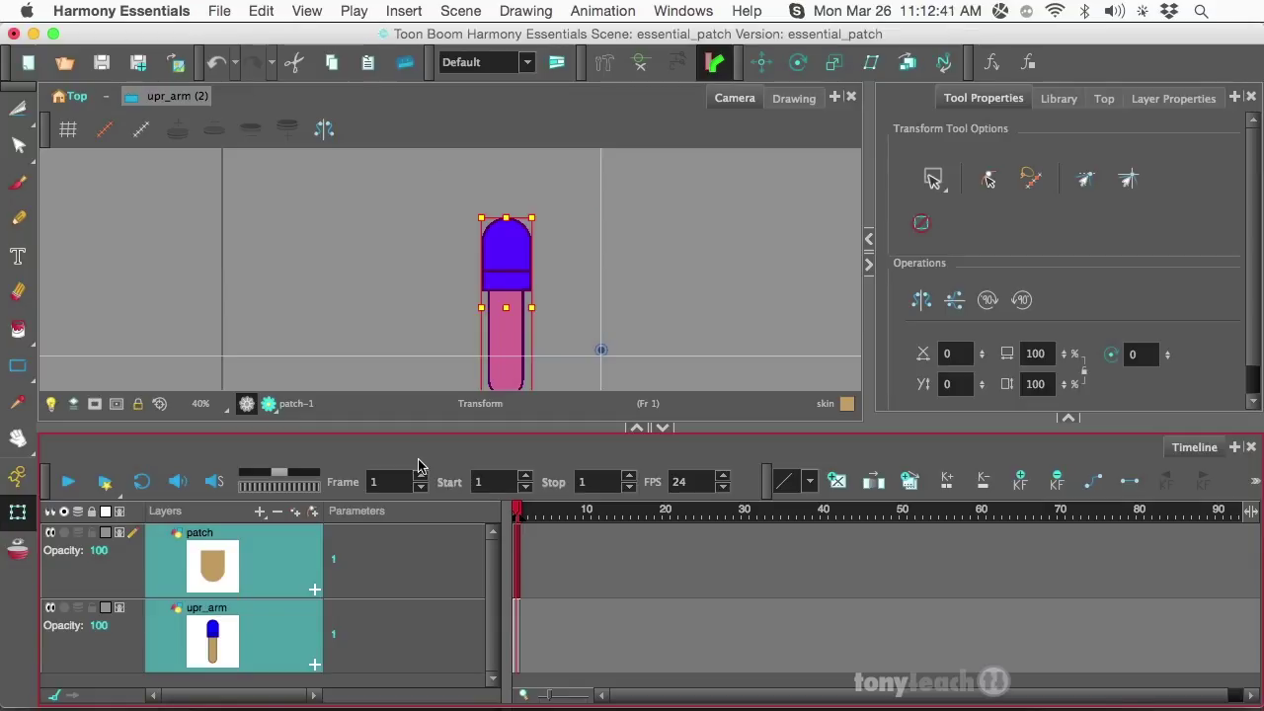
{"action": "left_click", "coordinate": [296, 567]}
{"action": "left_click", "coordinate": [264, 630]}
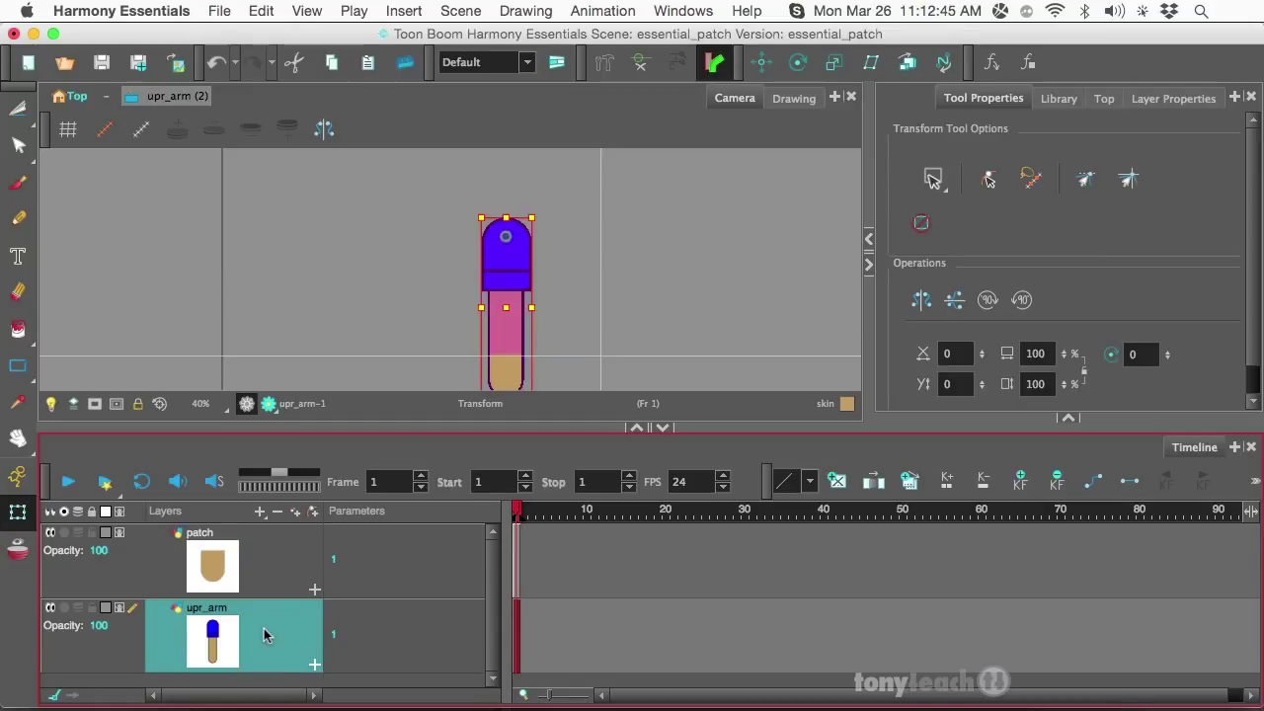
{"action": "left_click", "coordinate": [273, 569]}
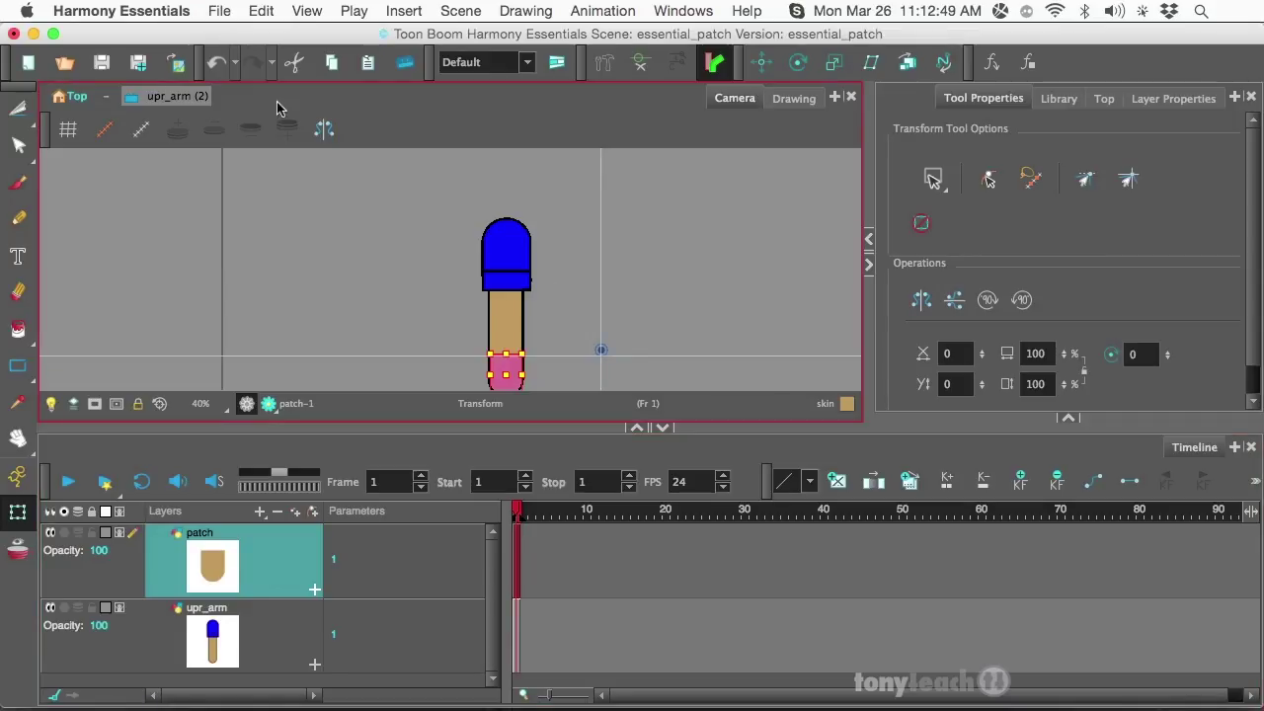
- In the Top scene, paste the upr_arm (2) symbol onto the upr_arm layer across frames 1–60
{"action": "left_click", "coordinate": [79, 97]}
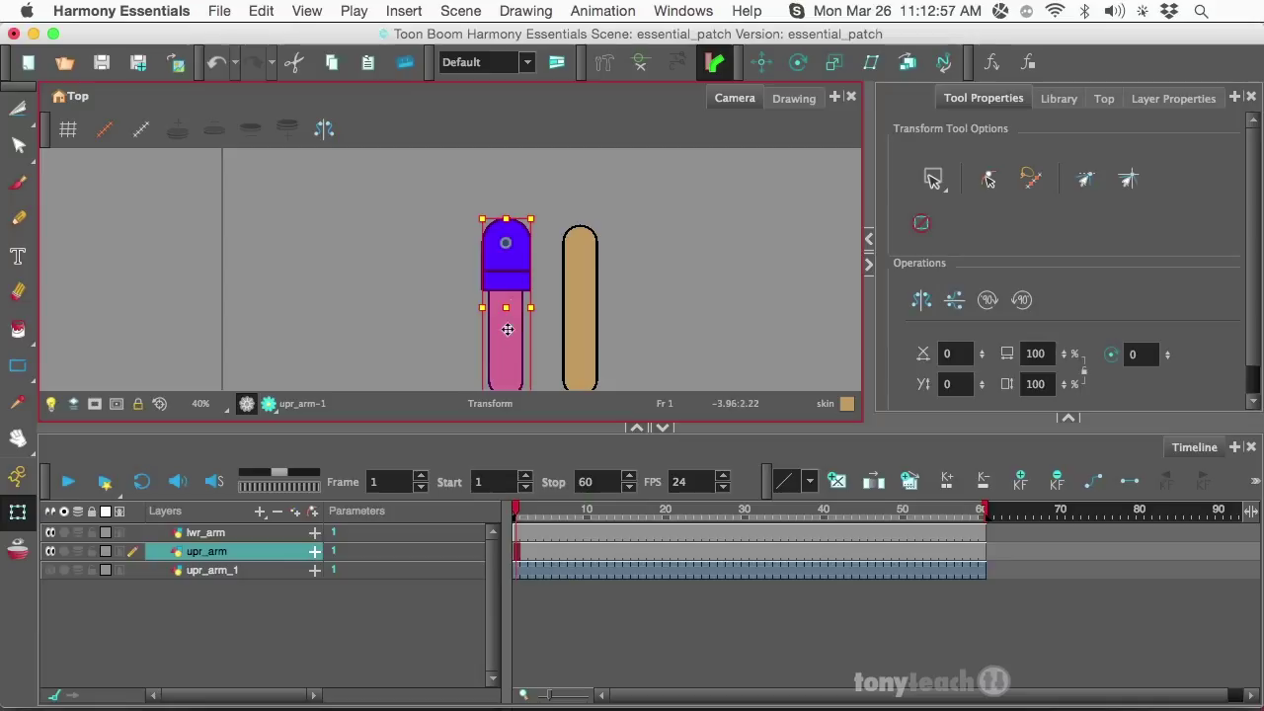
{"action": "left_click", "coordinate": [1058, 98]}
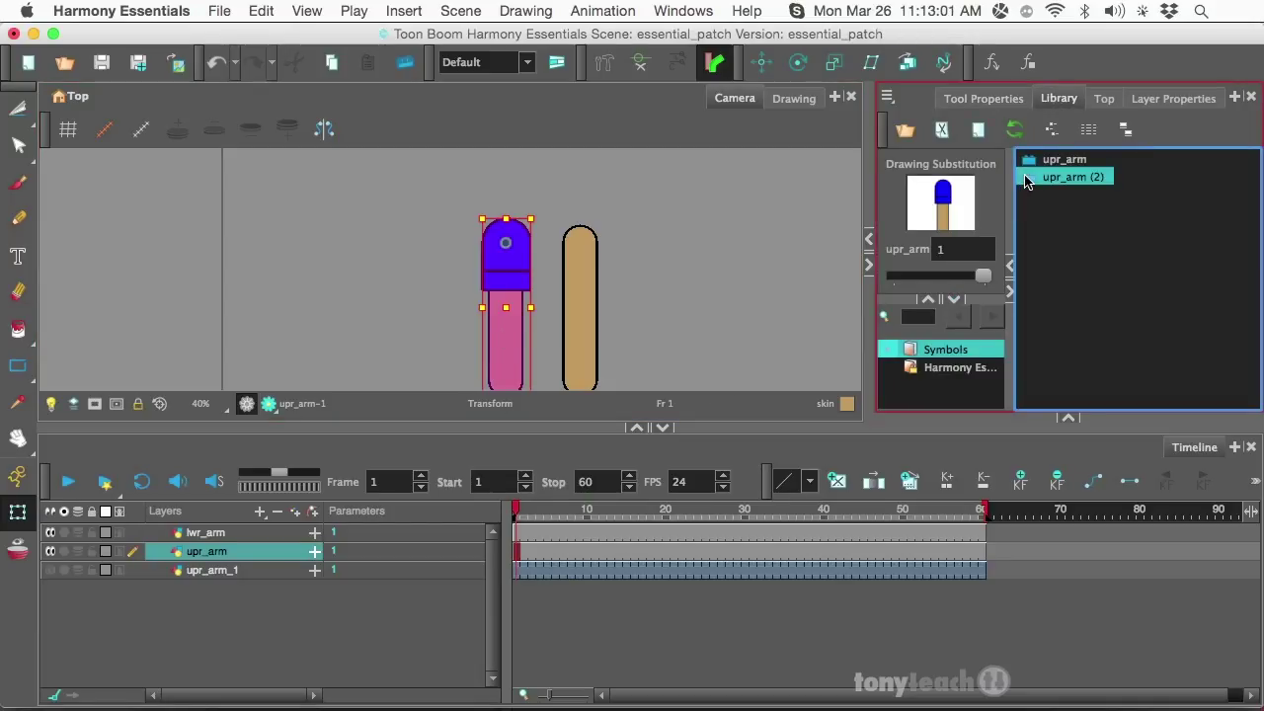
{"action": "left_click_drag", "start_coordinate": [1025, 180], "coordinate": [518, 559]}
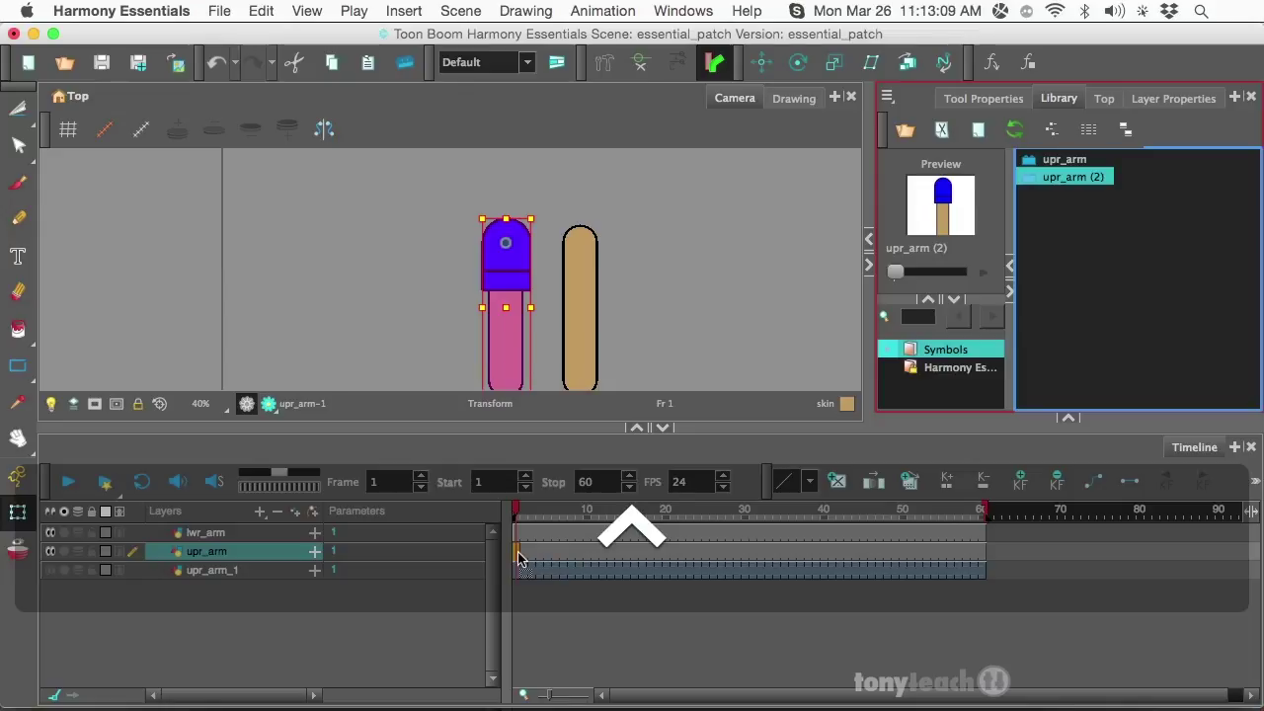
{"action": "key", "text": "super+b"}
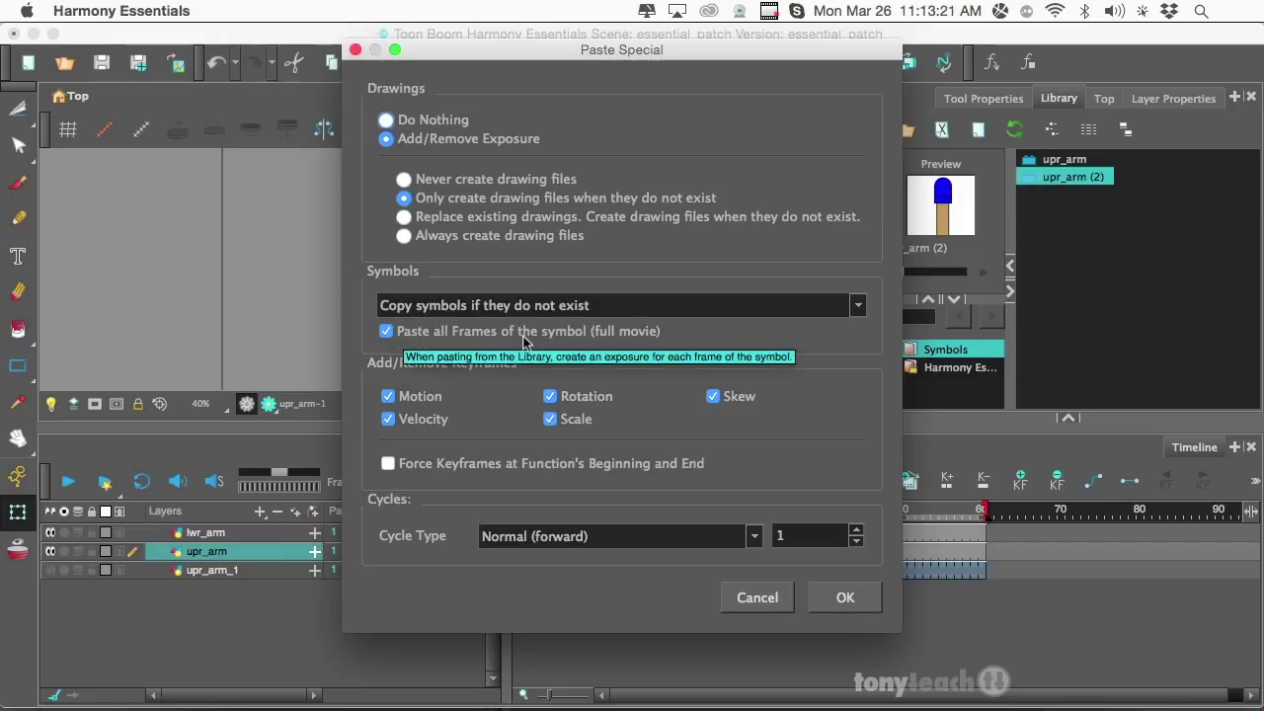
{"action": "left_click", "coordinate": [846, 598]}
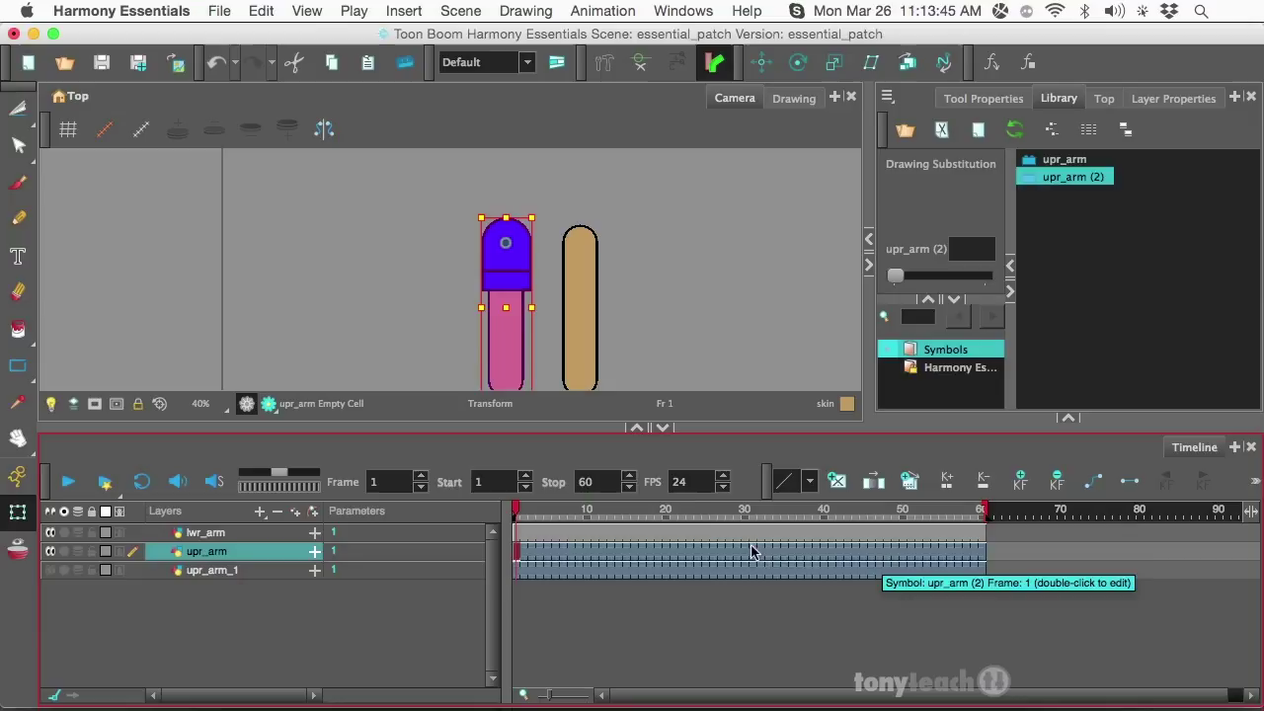
- Rotate the lower arm around the elbow pivot until it angles up-left, checking the joint for seams
{"action": "scroll", "coordinate": [524, 333], "scroll_direction": "down", "scroll_amount": 1}
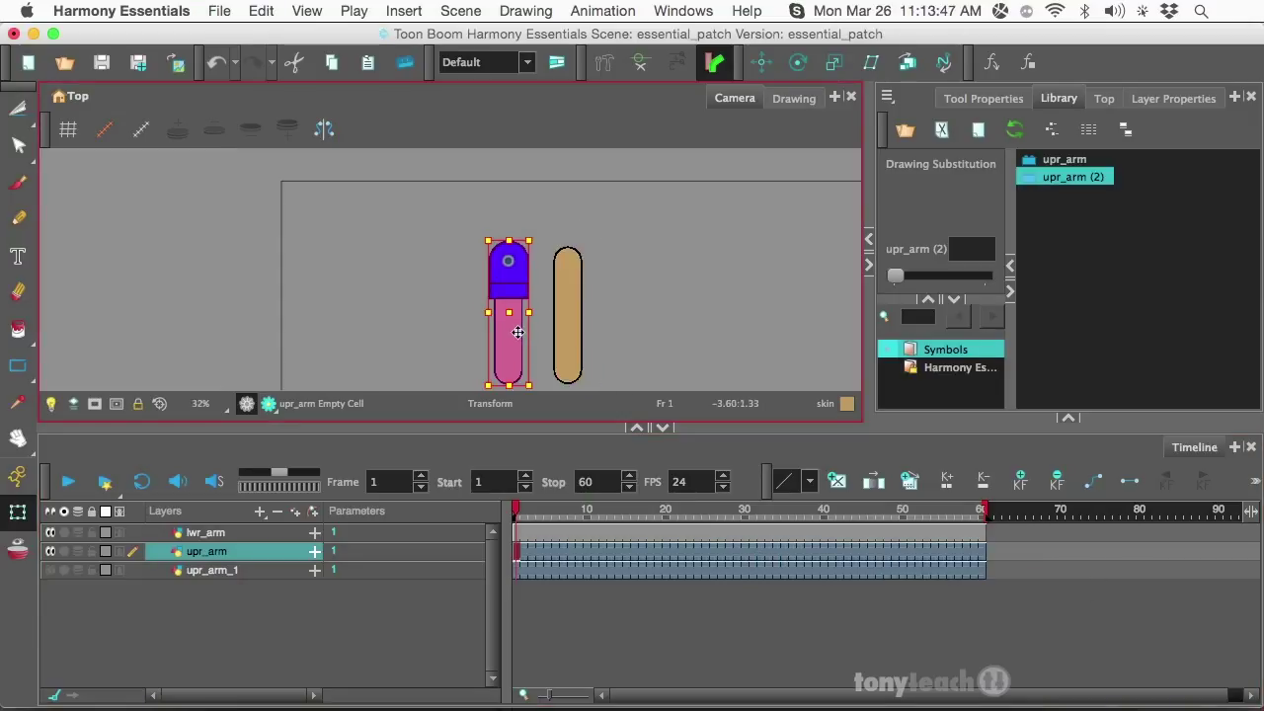
{"action": "left_click", "coordinate": [570, 308]}
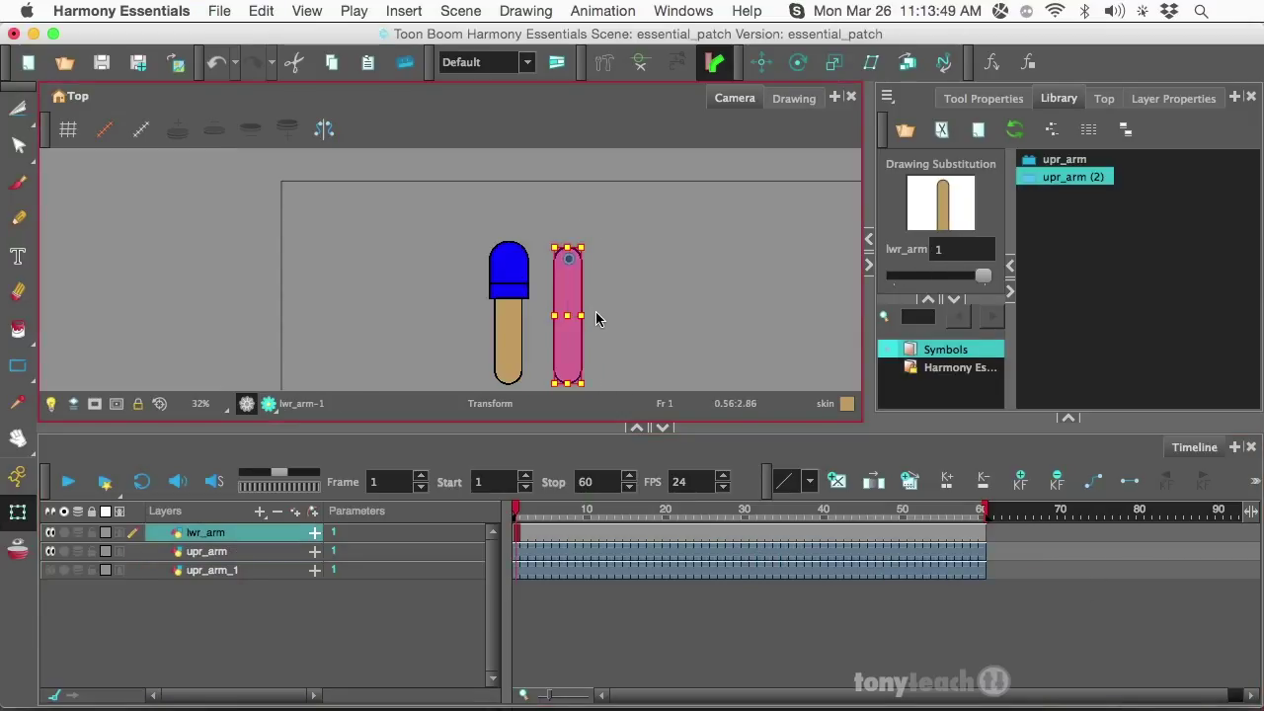
{"action": "left_click_drag", "start_coordinate": [632, 358], "coordinate": [570, 307]}
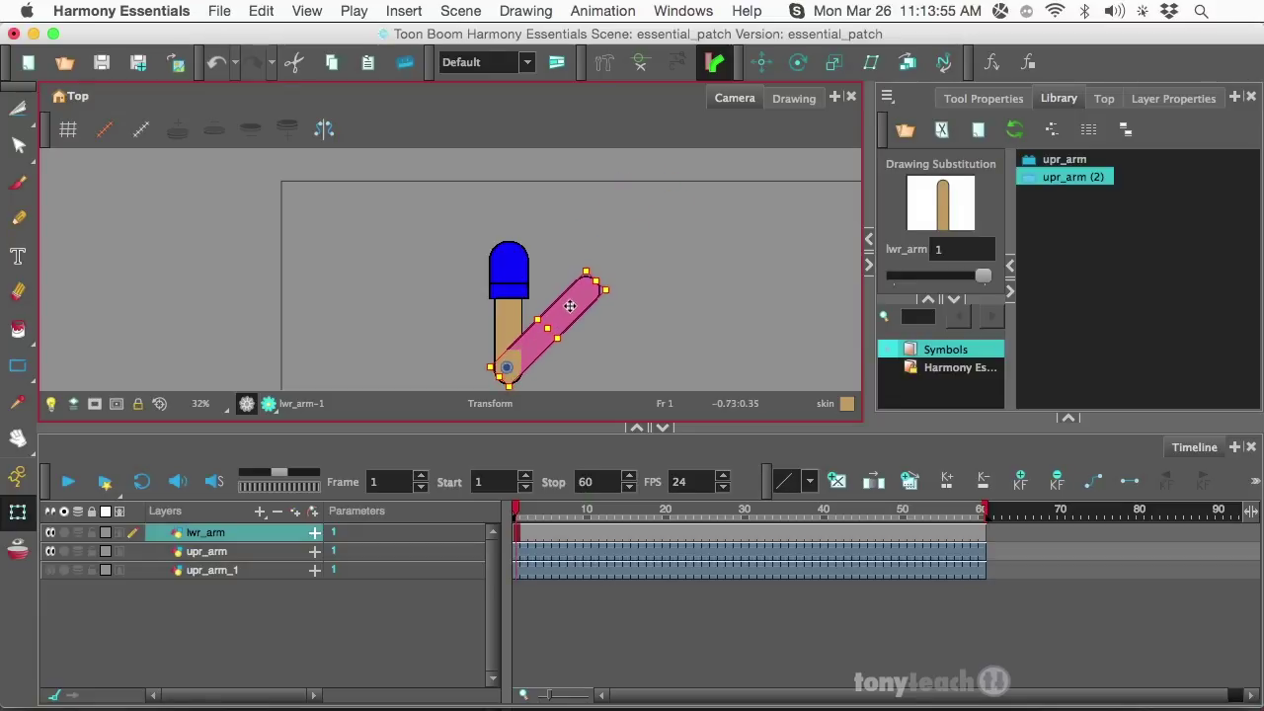
{"action": "scroll", "coordinate": [570, 306], "scroll_direction": "up", "scroll_amount": 3}
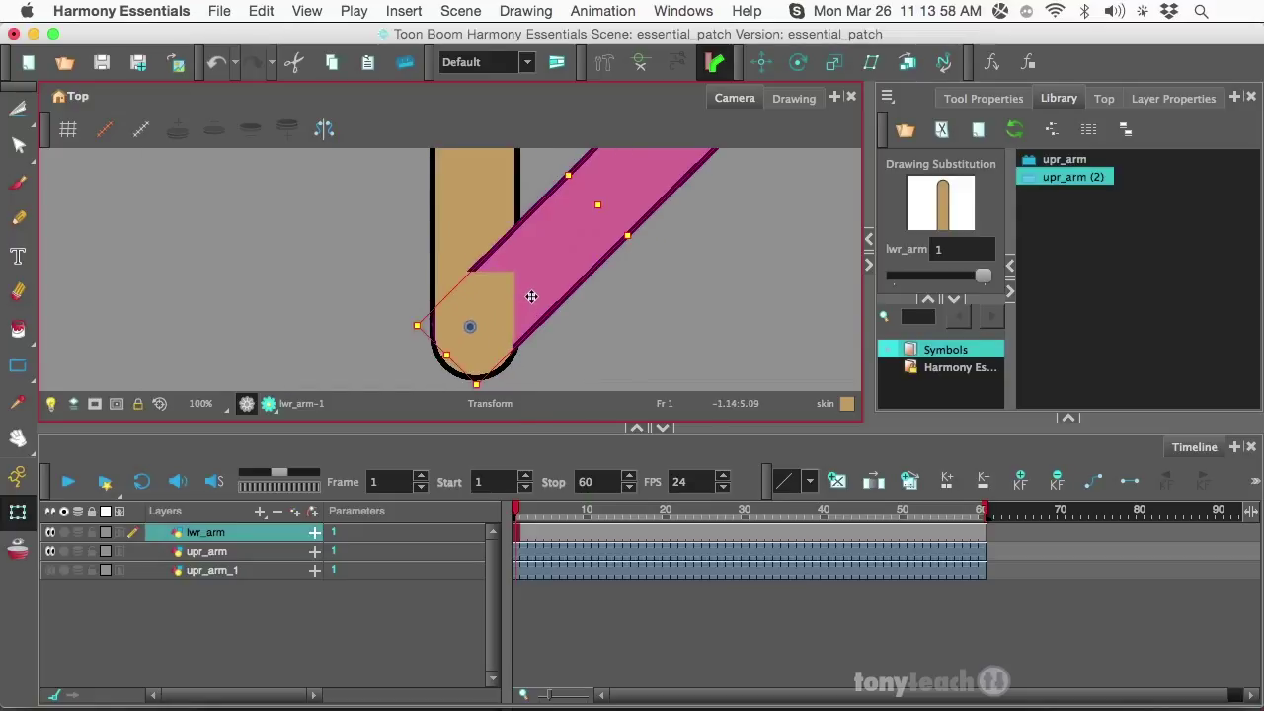
{"action": "left_click_drag", "start_coordinate": [531, 296], "coordinate": [527, 306]}
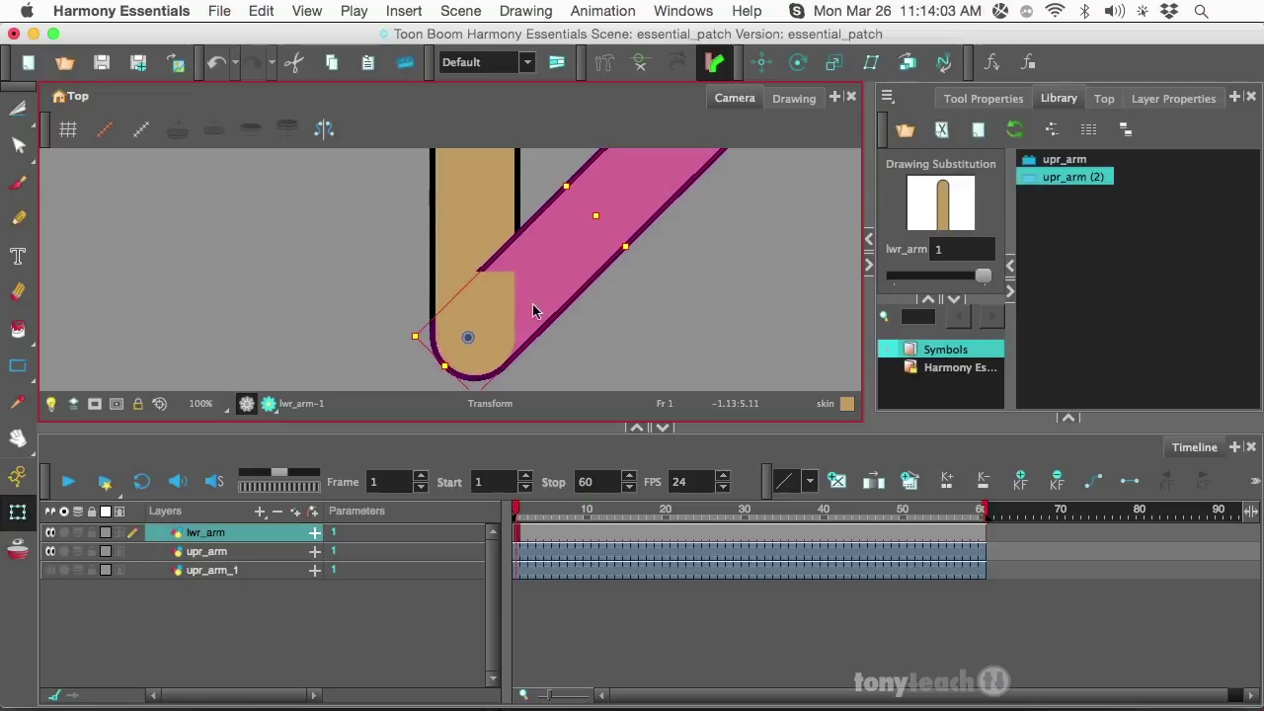
{"action": "scroll", "coordinate": [616, 303], "scroll_direction": "down", "scroll_amount": 3}
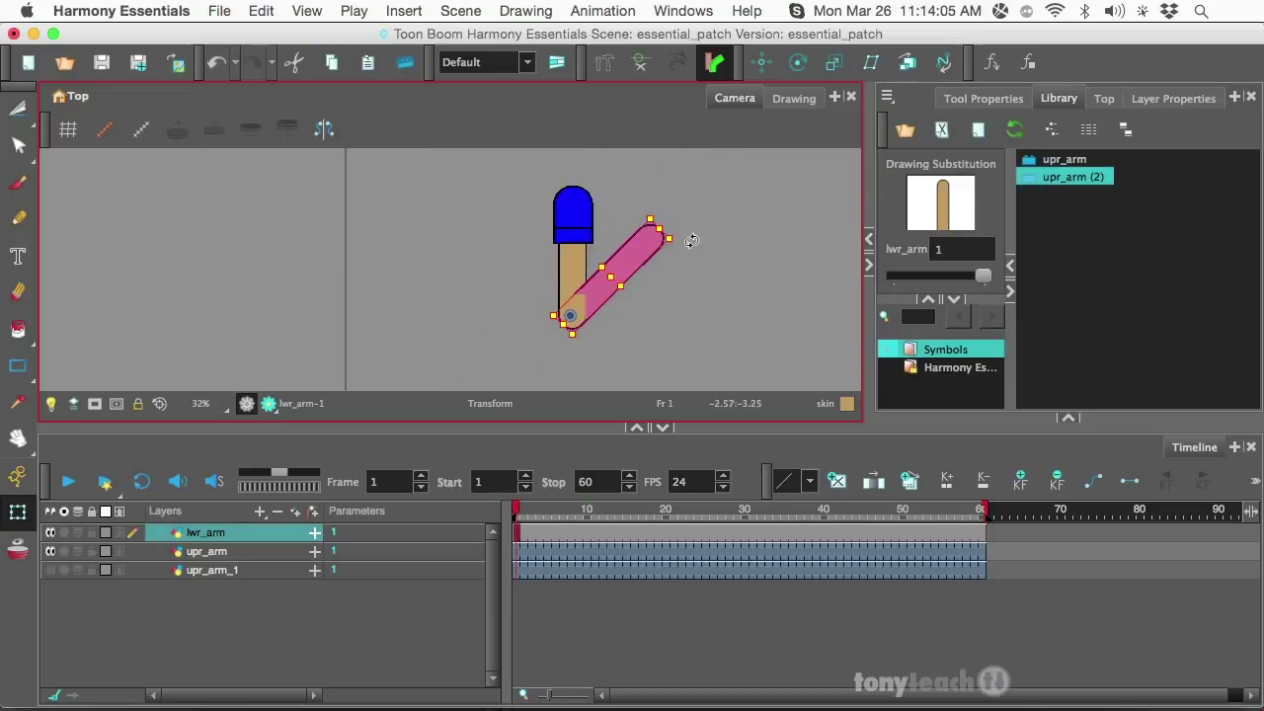
{"action": "mouse_move", "coordinate": [690, 244]}
{"action": "left_mouse_down"}
{"action": "mouse_move", "coordinate": [555, 392]}
{"action": "mouse_move", "coordinate": [471, 270]}
{"action": "mouse_move", "coordinate": [518, 236]}
{"action": "left_mouse_up"}
{"action": "left_click", "coordinate": [653, 279]}
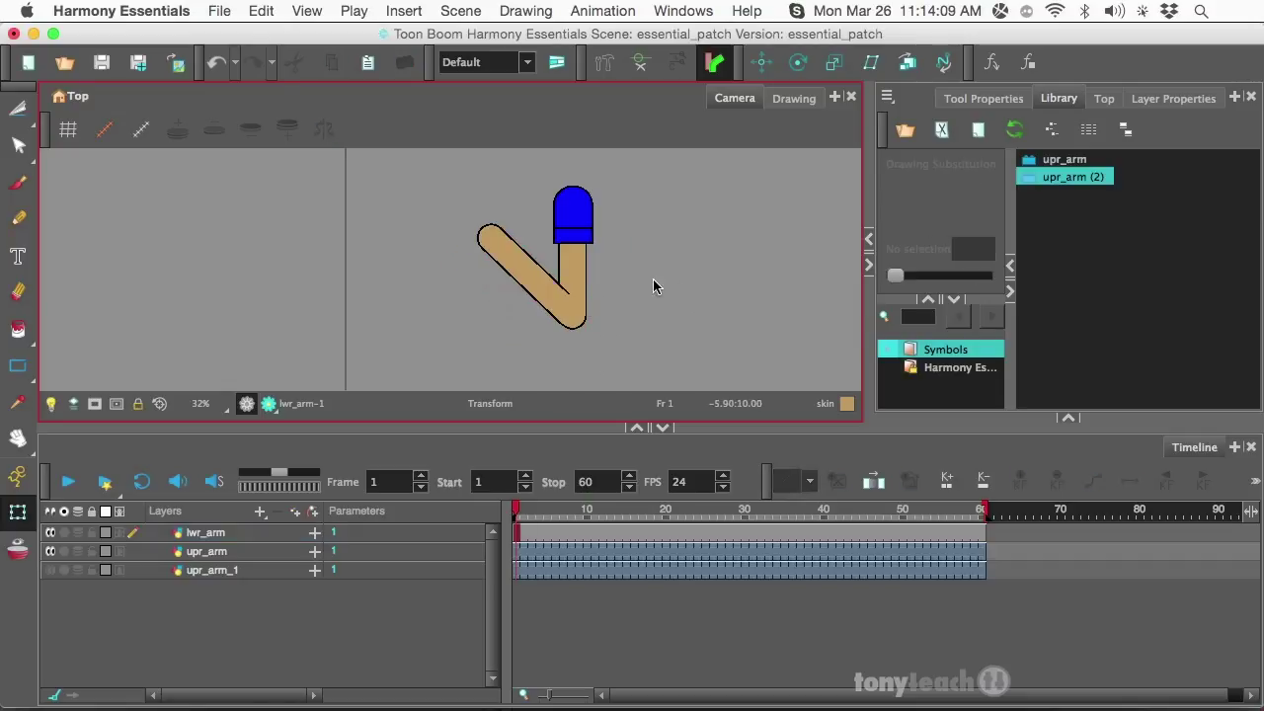
{"action": "left_click", "coordinate": [517, 268]}
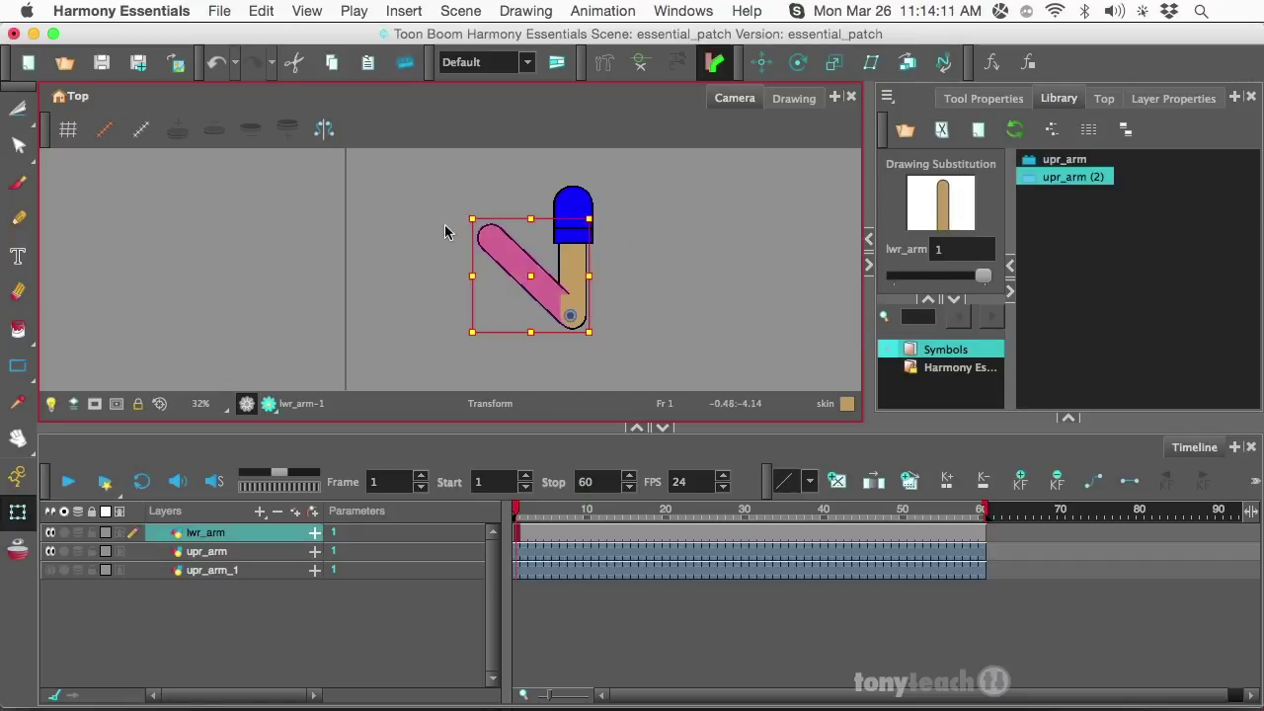
- Rotate the lower arm clockwise about the elbow so it angles up-right
{"action": "left_click_drag", "start_coordinate": [445, 231], "coordinate": [615, 273]}
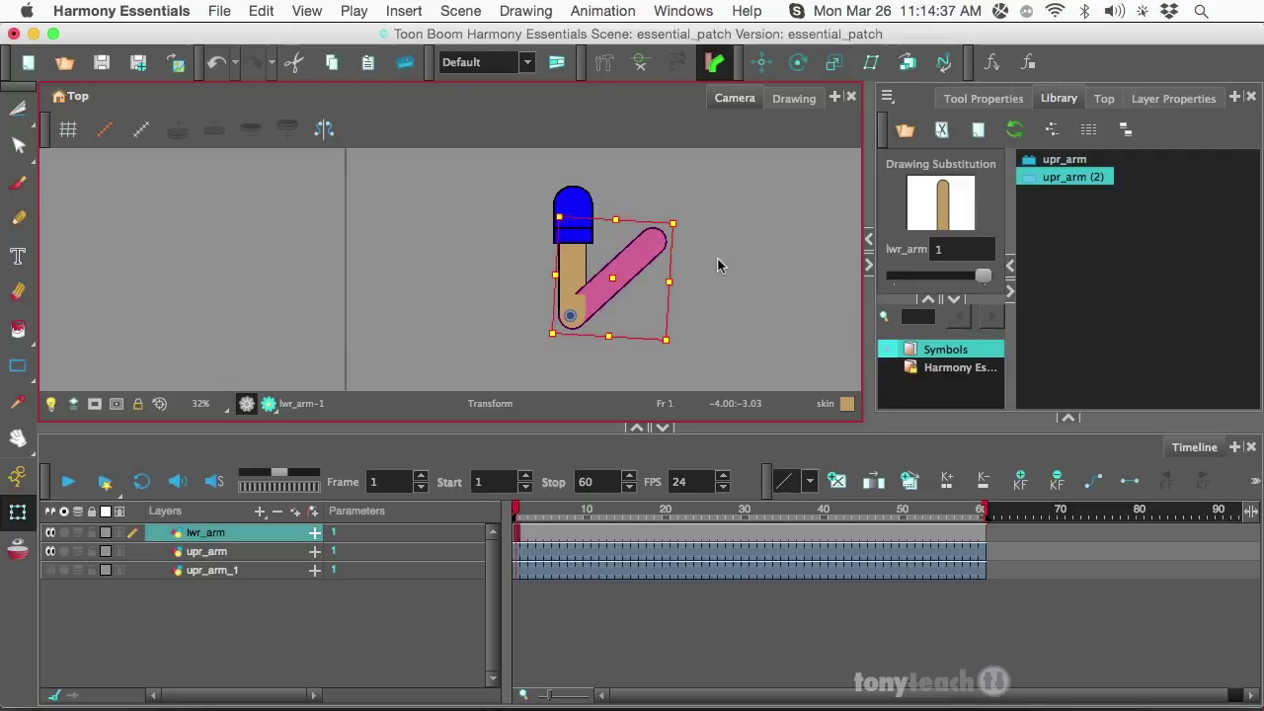
{"action": "mouse_move", "coordinate": [688, 219]}
{"action": "left_mouse_down"}
{"action": "mouse_move", "coordinate": [706, 262]}
{"action": "mouse_move", "coordinate": [604, 387]}
{"action": "mouse_move", "coordinate": [439, 264]}
{"action": "mouse_move", "coordinate": [488, 242]}
{"action": "mouse_move", "coordinate": [508, 252]}
{"action": "mouse_move", "coordinate": [493, 352]}
{"action": "mouse_move", "coordinate": [635, 305]}
{"action": "mouse_move", "coordinate": [617, 269]}
{"action": "mouse_move", "coordinate": [640, 264]}
{"action": "left_mouse_up"}
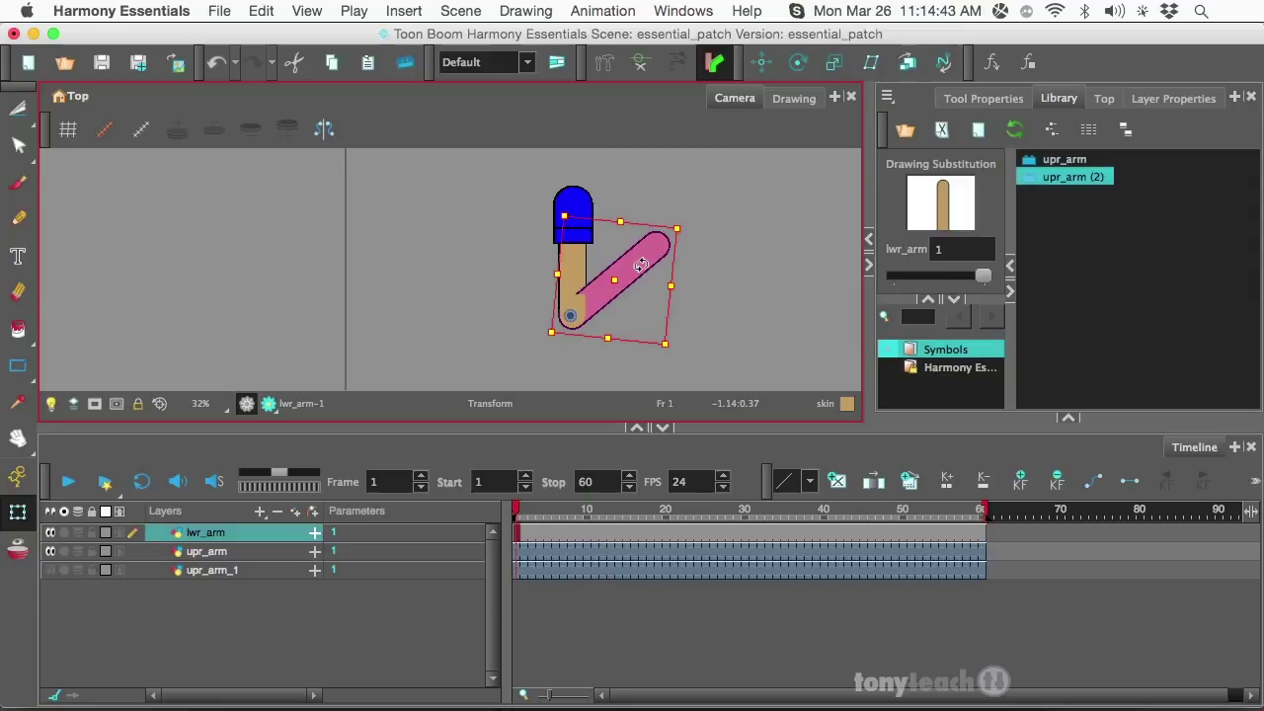